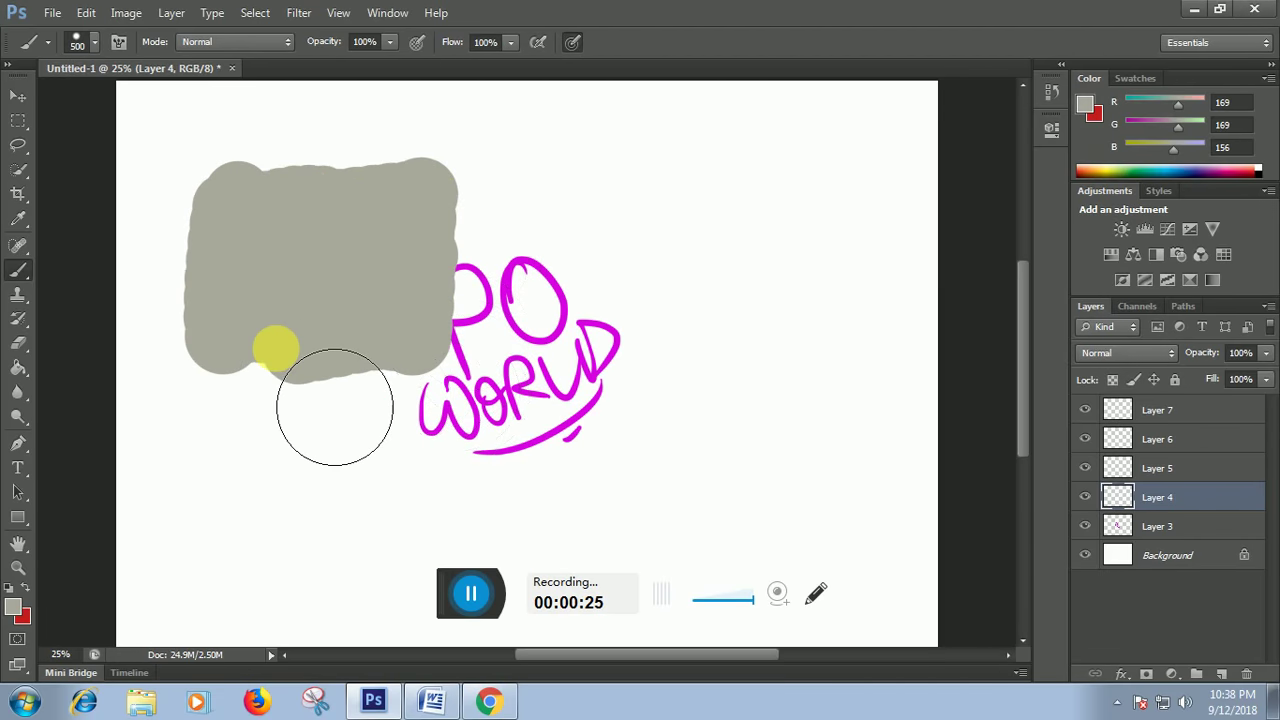
Paint three more gray patches with the 500 px brush on Layer 4: upper right, lower left and lower right of the canvas.
mouse_move(686, 240)
mouse_down()
mouse_move(809, 233)
mouse_move(844, 245)
mouse_move(701, 333)
mouse_move(731, 360)
mouse_move(880, 400)
mouse_up()
mouse_move(371, 549)
mouse_down()
mouse_move(465, 527)
mouse_move(551, 557)
mouse_move(397, 657)
mouse_move(391, 528)
mouse_move(270, 490)
mouse_up()
mouse_move(783, 530)
mouse_down()
mouse_move(863, 531)
mouse_move(920, 571)
mouse_move(880, 600)
mouse_move(860, 590)
mouse_up()
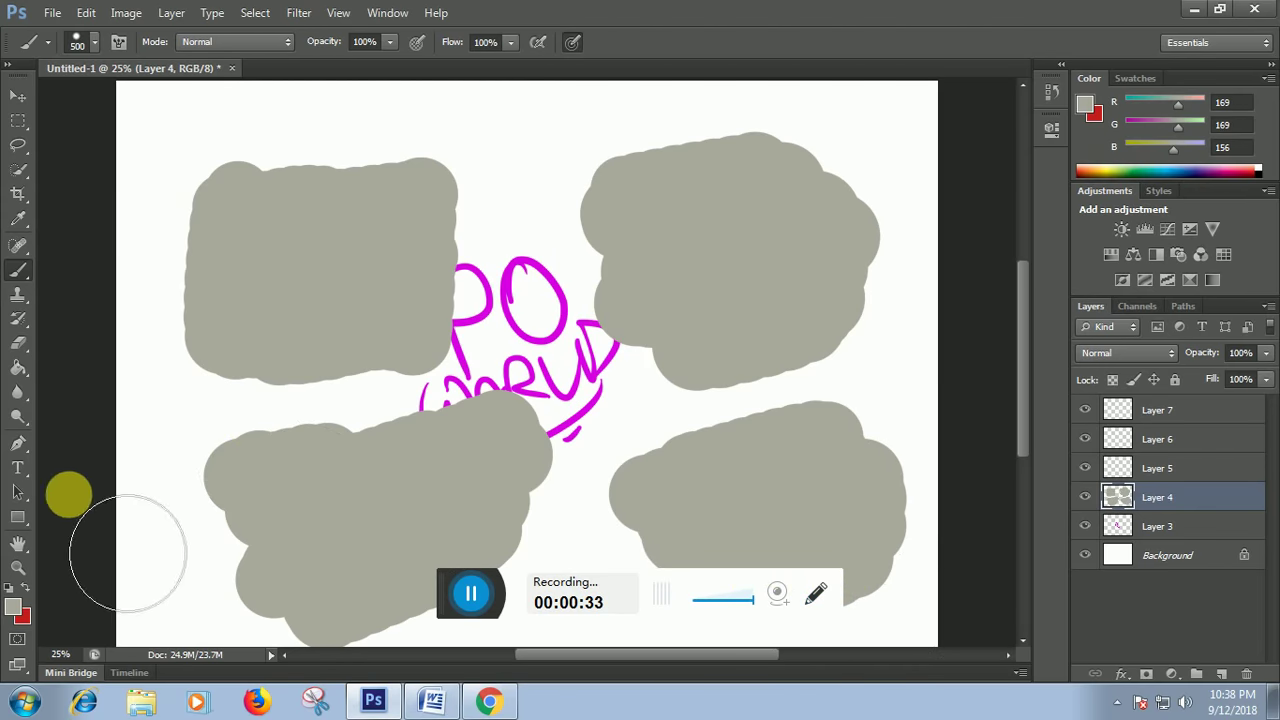
Set the foreground color to near-black RGB 35, 35, 28 and reduce the brush size to 70.
click(14, 606)
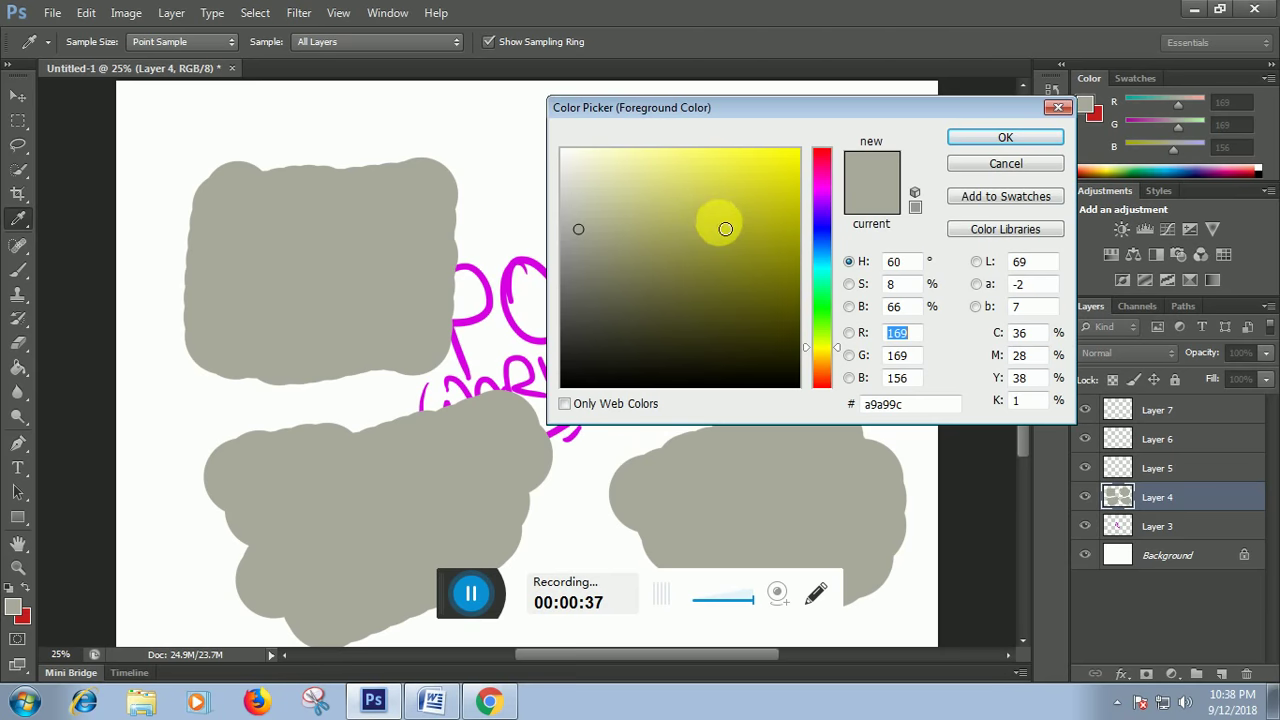
click(1000, 137)
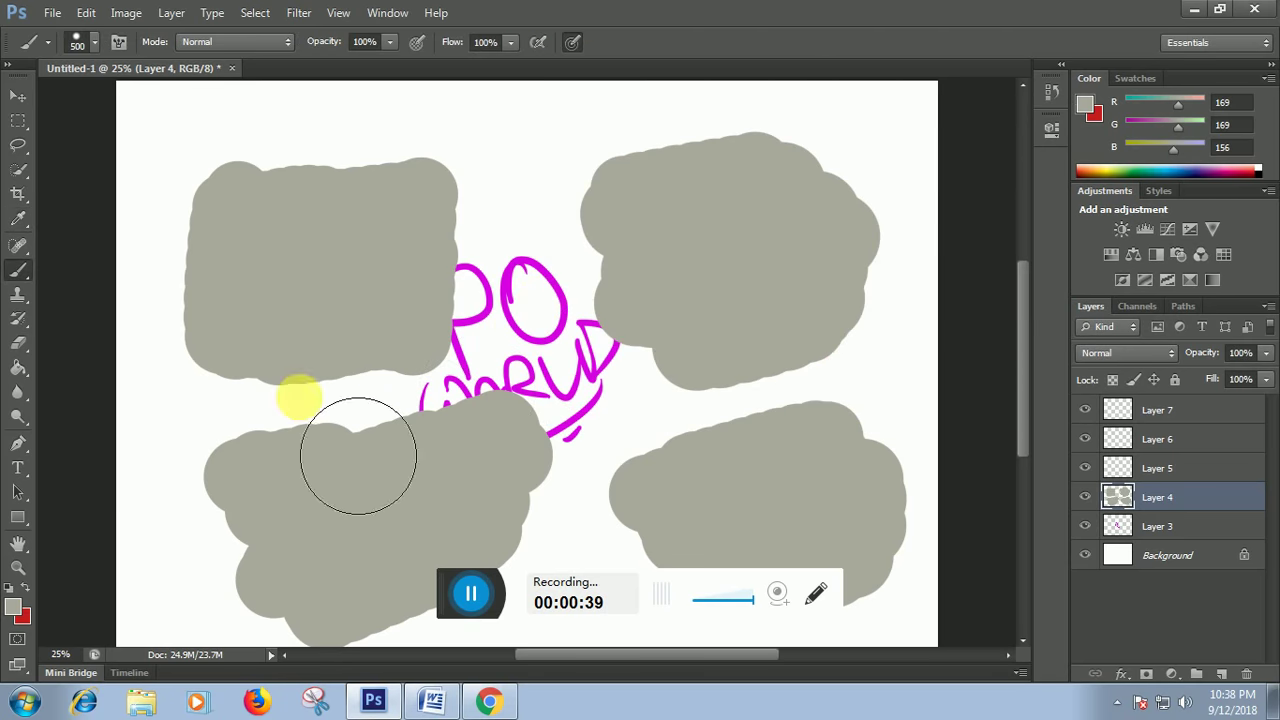
click(12, 606)
click(609, 354)
click(968, 140)
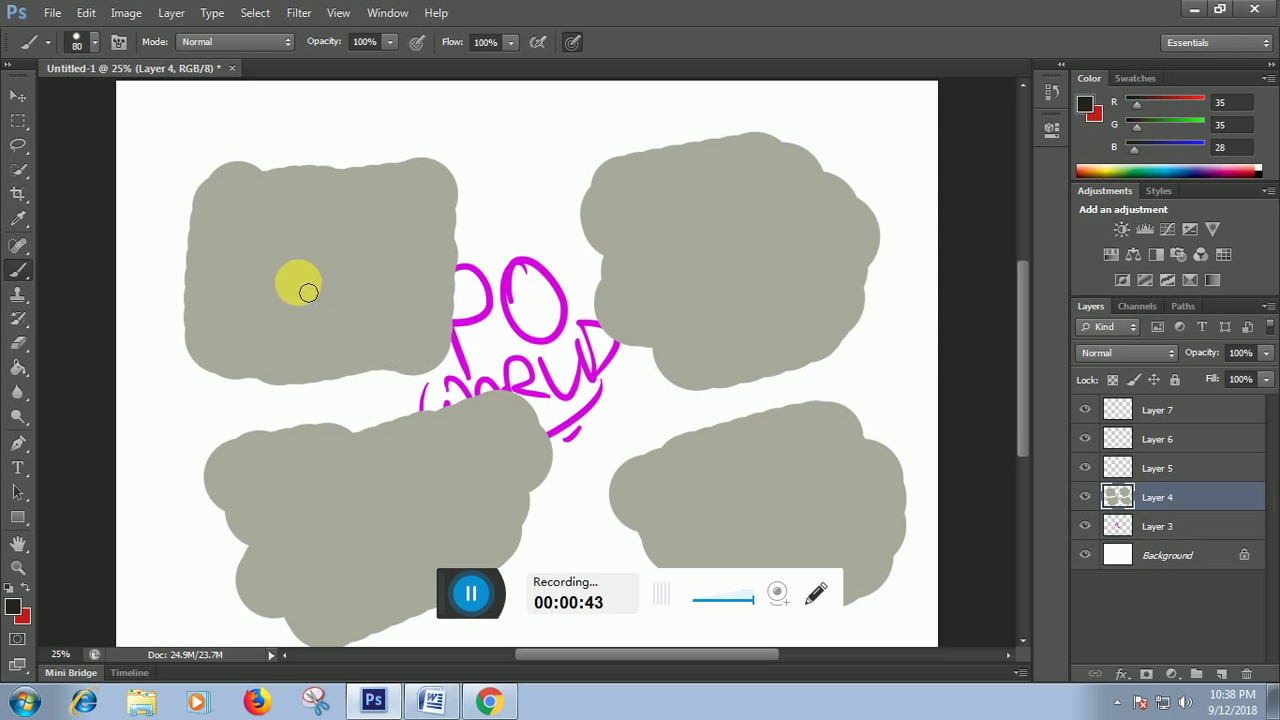
key(bracketleft)
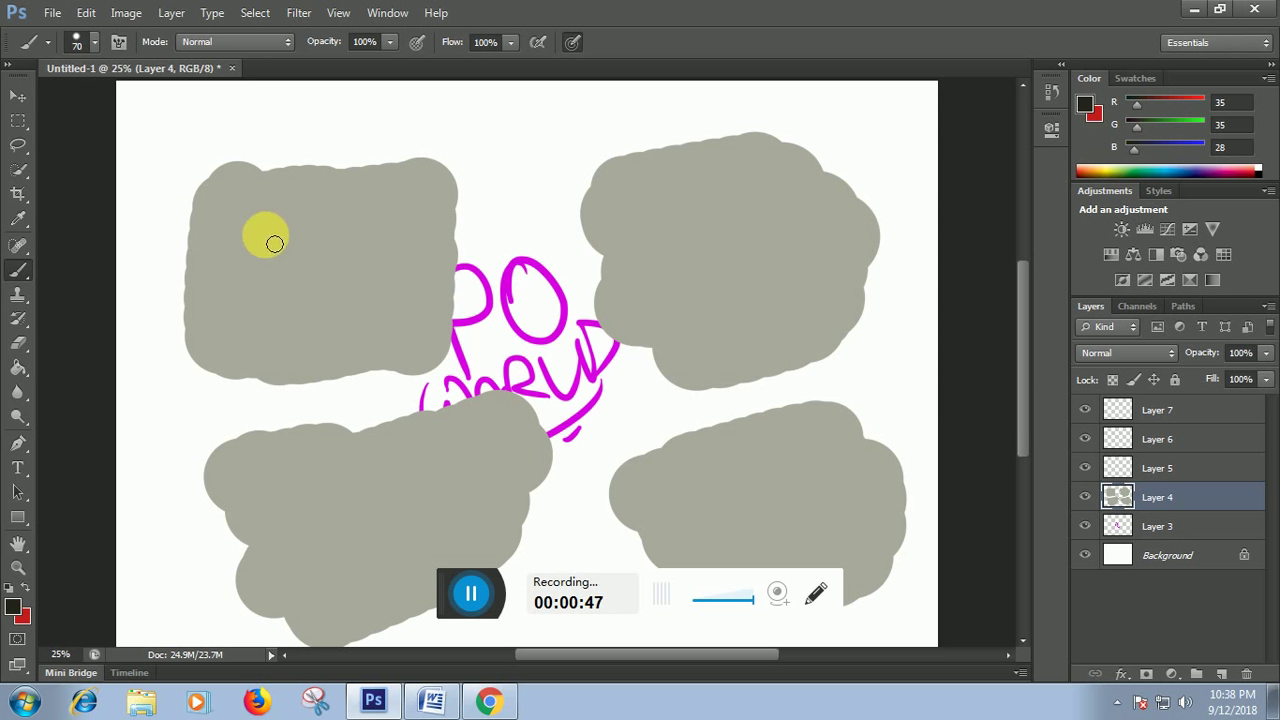
Hand-letter "PO" on the upper-left gray patch, adding a slanted underline and a dot below it.
mouse_move(266, 229)
mouse_down()
mouse_move(312, 321)
mouse_move(293, 267)
mouse_up()
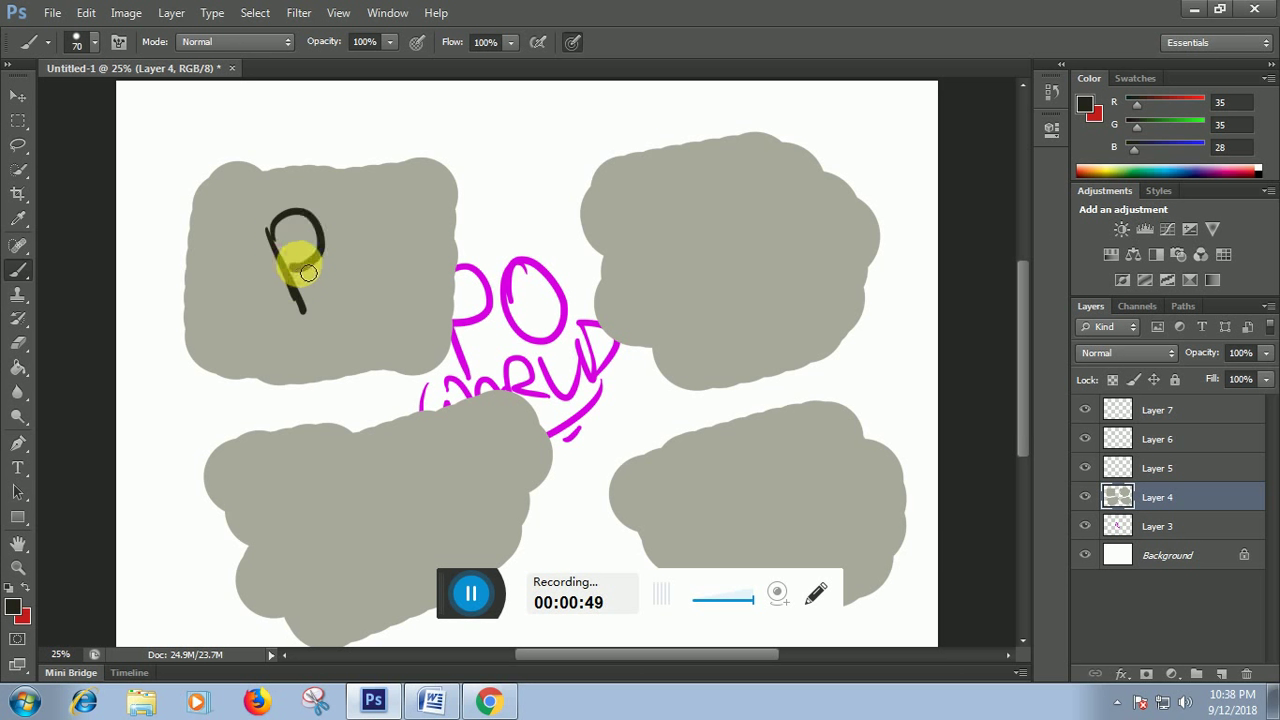
mouse_move(352, 197)
mouse_down()
mouse_move(334, 229)
mouse_move(355, 200)
mouse_up()
drag(280, 346, 413, 268)
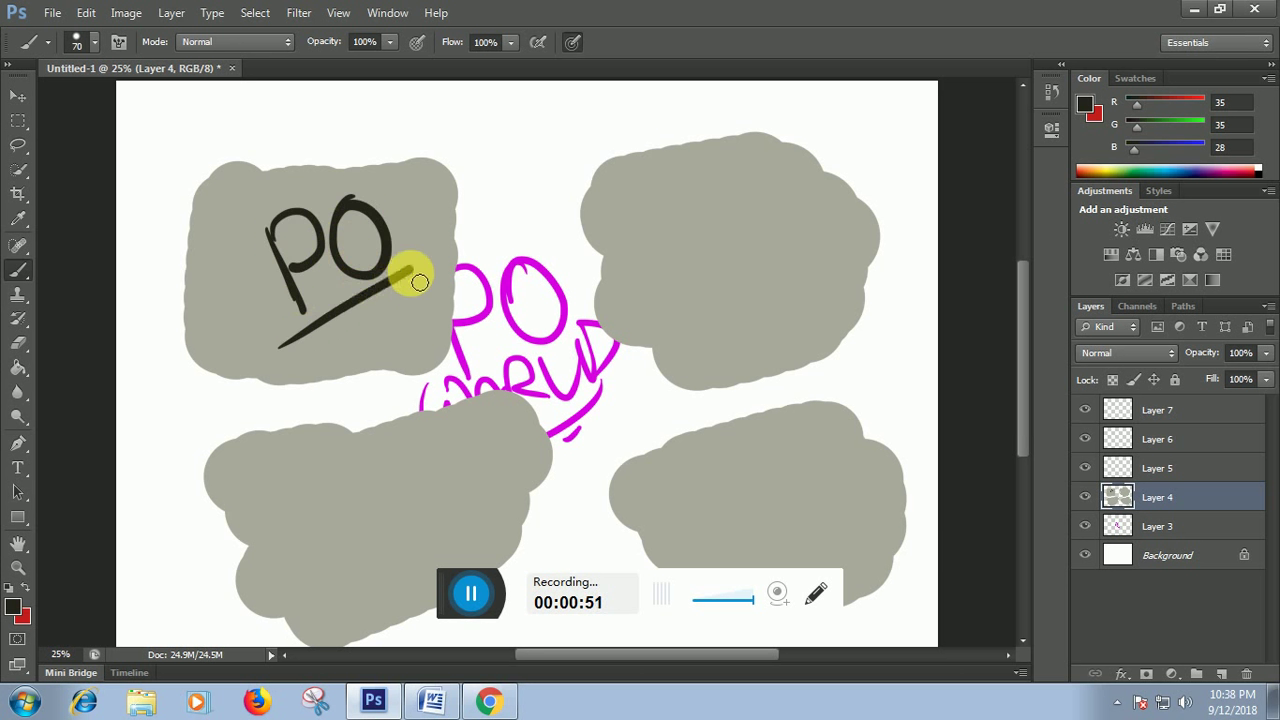
click(393, 298)
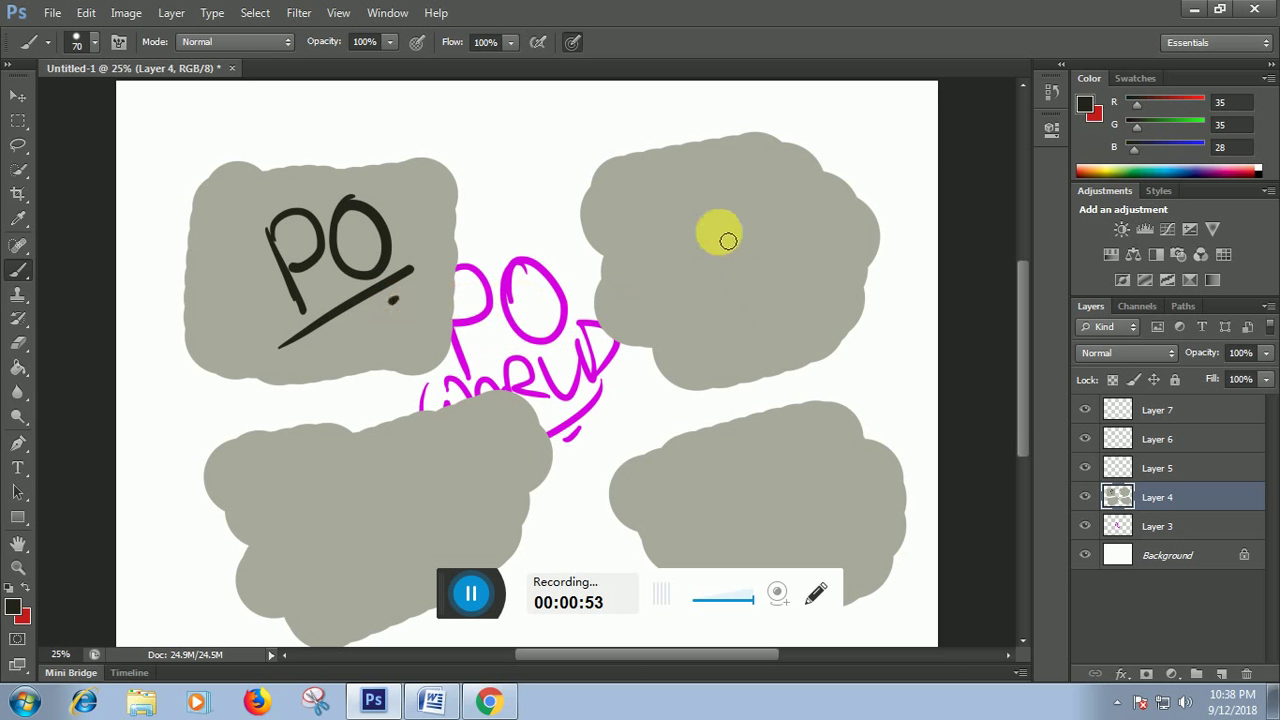
Draw a block-style 3D "PO" on the upper-right gray patch, with a boxy P and a ring-shaped O.
mouse_move(682, 291)
mouse_down()
mouse_move(659, 216)
mouse_move(700, 221)
mouse_move(688, 290)
mouse_up()
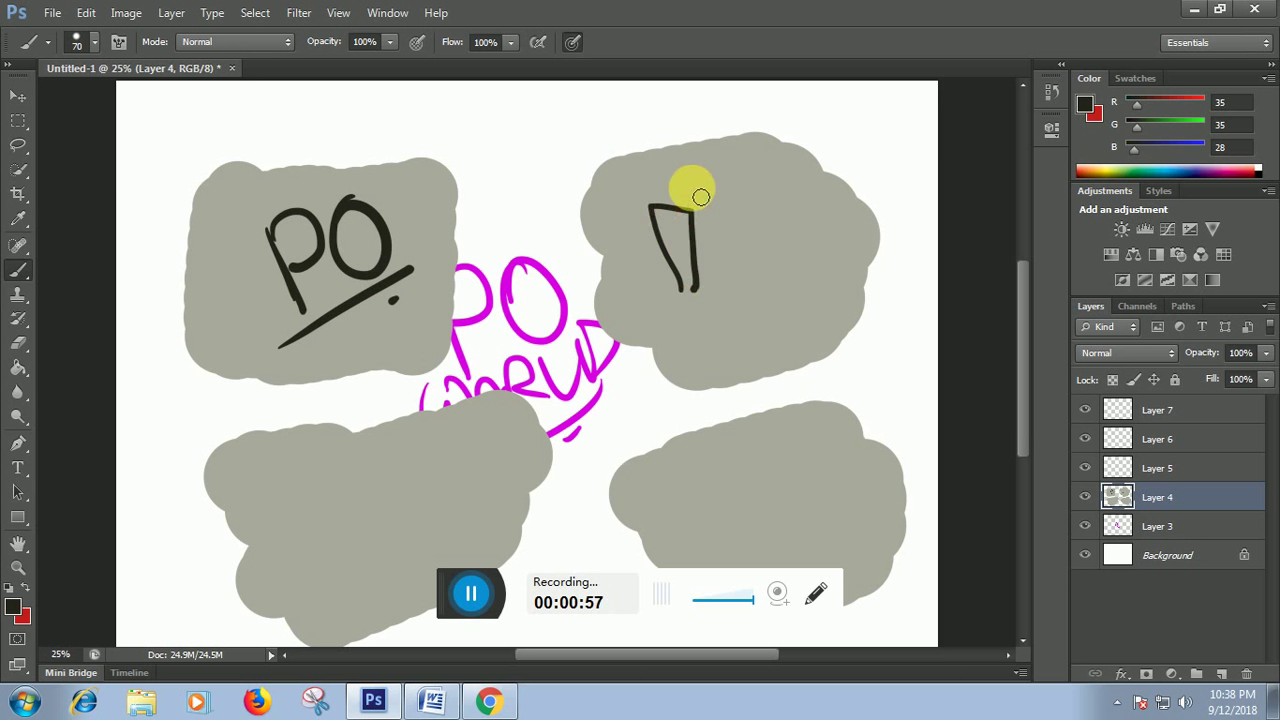
mouse_move(655, 200)
mouse_down()
mouse_move(736, 184)
mouse_move(765, 198)
mouse_move(702, 229)
mouse_move(760, 205)
mouse_move(728, 264)
mouse_move(702, 254)
mouse_move(736, 231)
mouse_move(704, 236)
mouse_up()
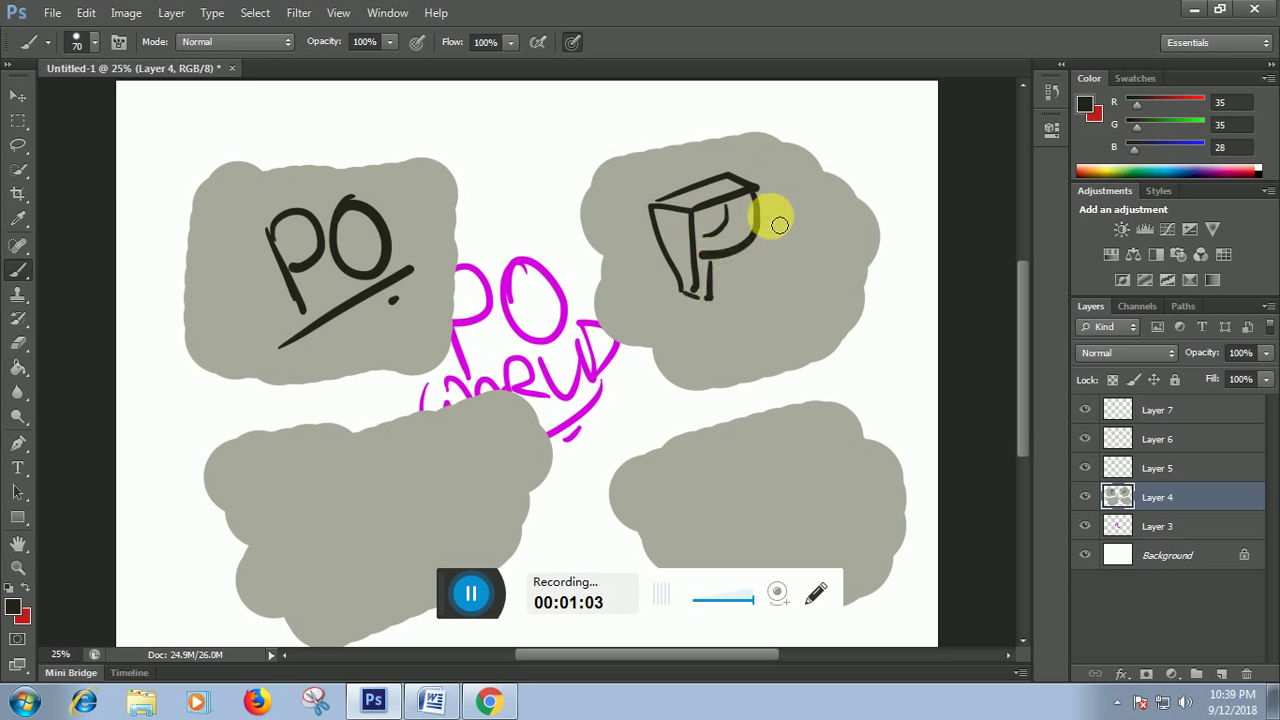
mouse_move(788, 218)
mouse_down()
mouse_move(811, 249)
mouse_move(792, 290)
mouse_move(759, 292)
mouse_move(751, 259)
mouse_move(786, 278)
mouse_move(755, 276)
mouse_up()
drag(760, 232, 765, 268)
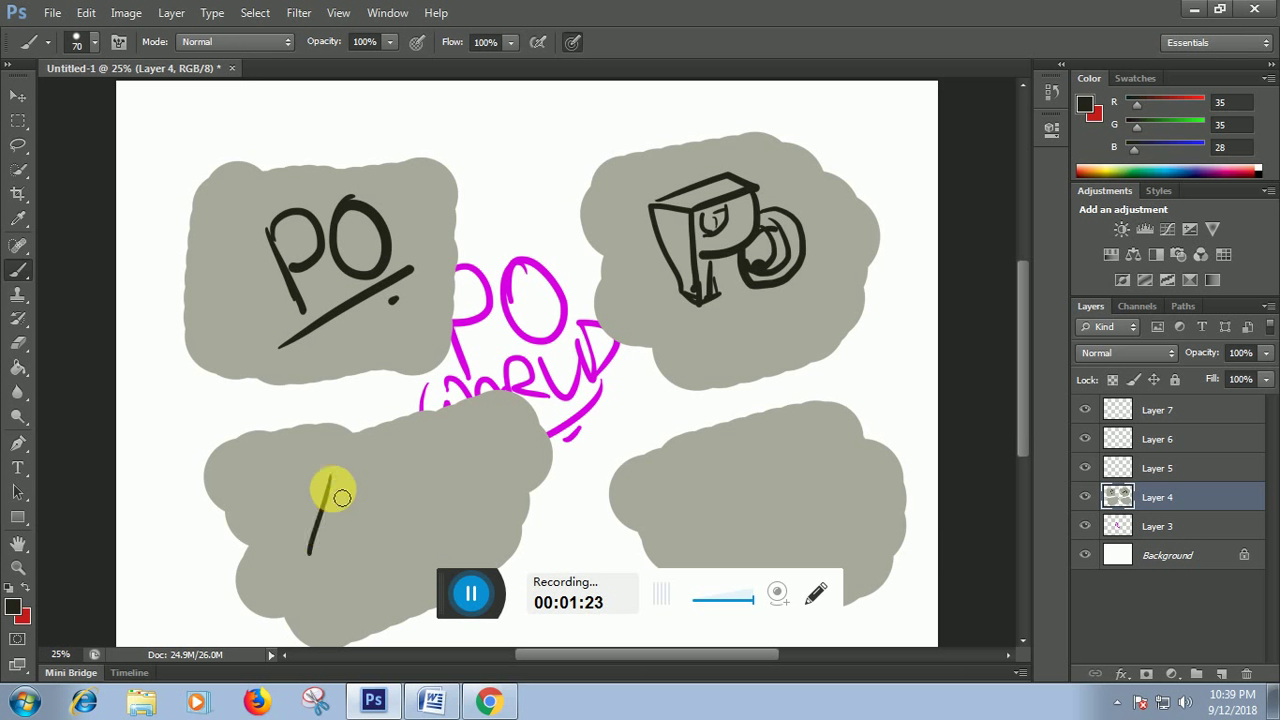
Draw an outlined, slanted "PO" on the lower-left gray patch with two short dashes beneath it.
mouse_move(330, 473)
mouse_down()
mouse_move(399, 488)
mouse_move(342, 516)
mouse_move(350, 484)
mouse_move(316, 556)
mouse_up()
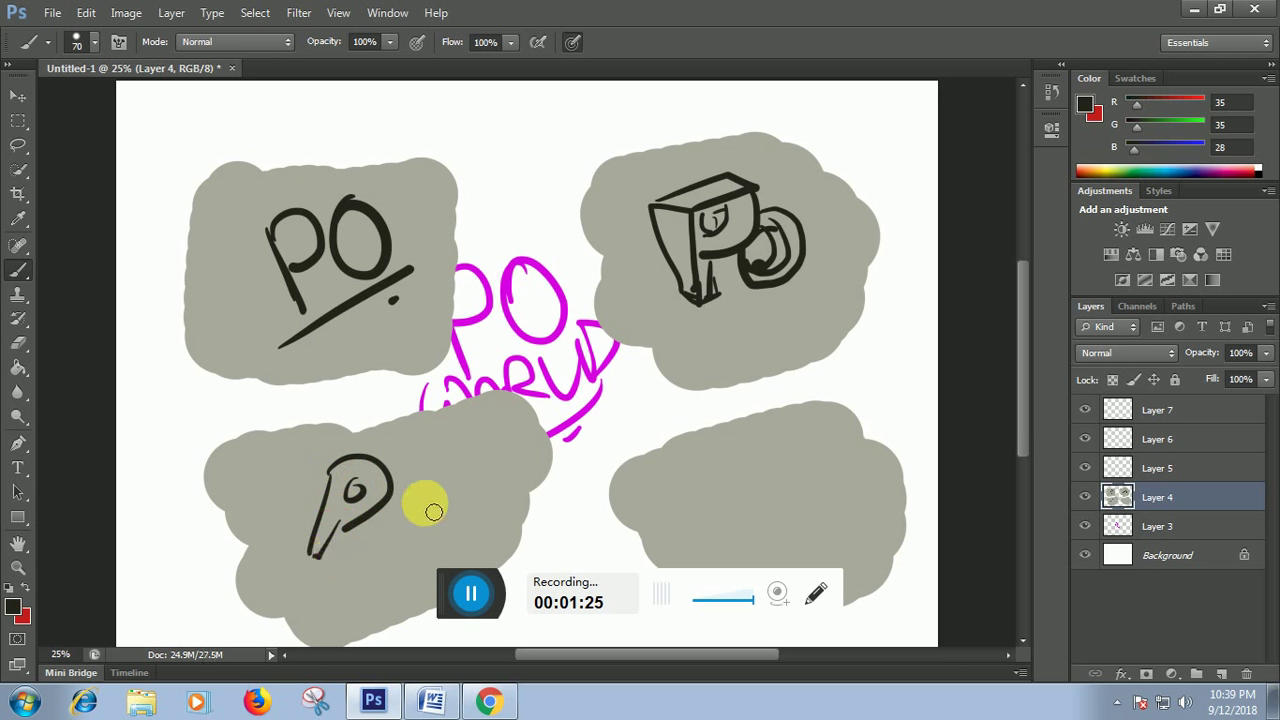
mouse_move(439, 454)
mouse_down()
mouse_move(409, 538)
mouse_move(420, 536)
mouse_up()
drag(446, 485, 437, 505)
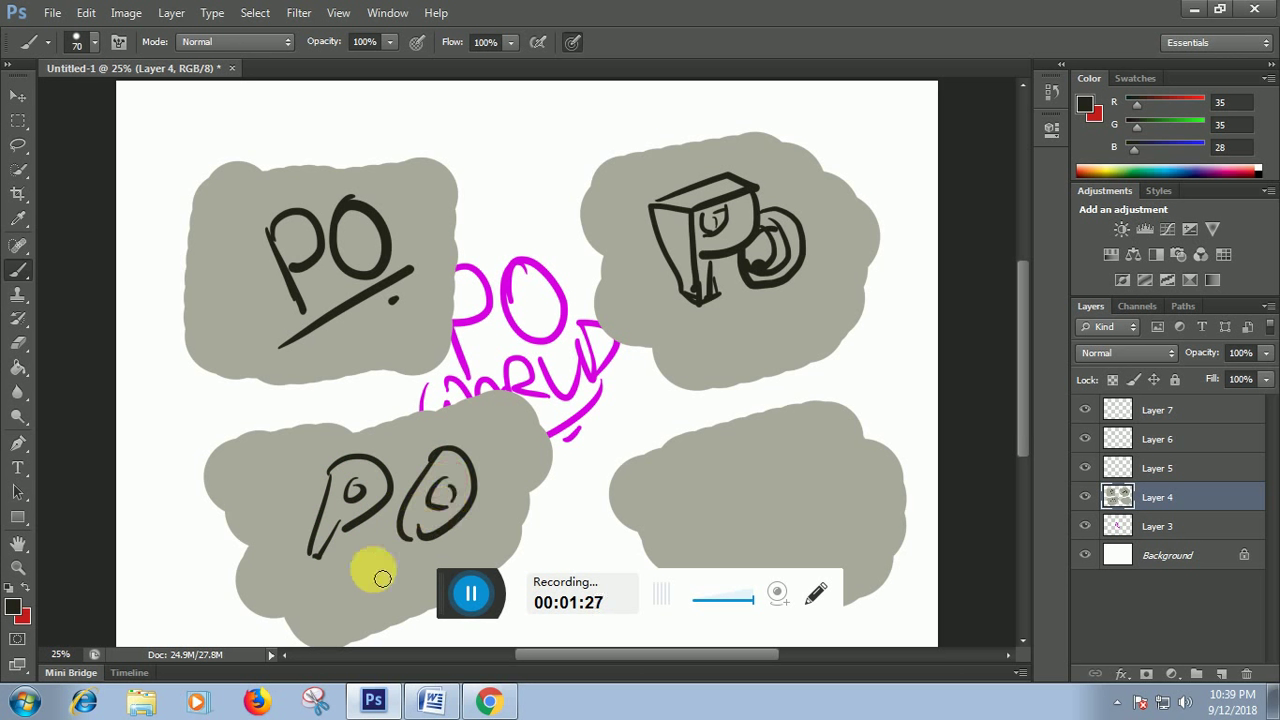
drag(369, 572, 383, 564)
drag(366, 581, 389, 571)
Draw a wide outlined "PO" with inner counters on the lower-right gray patch.
drag(685, 474, 742, 550)
drag(697, 465, 776, 467)
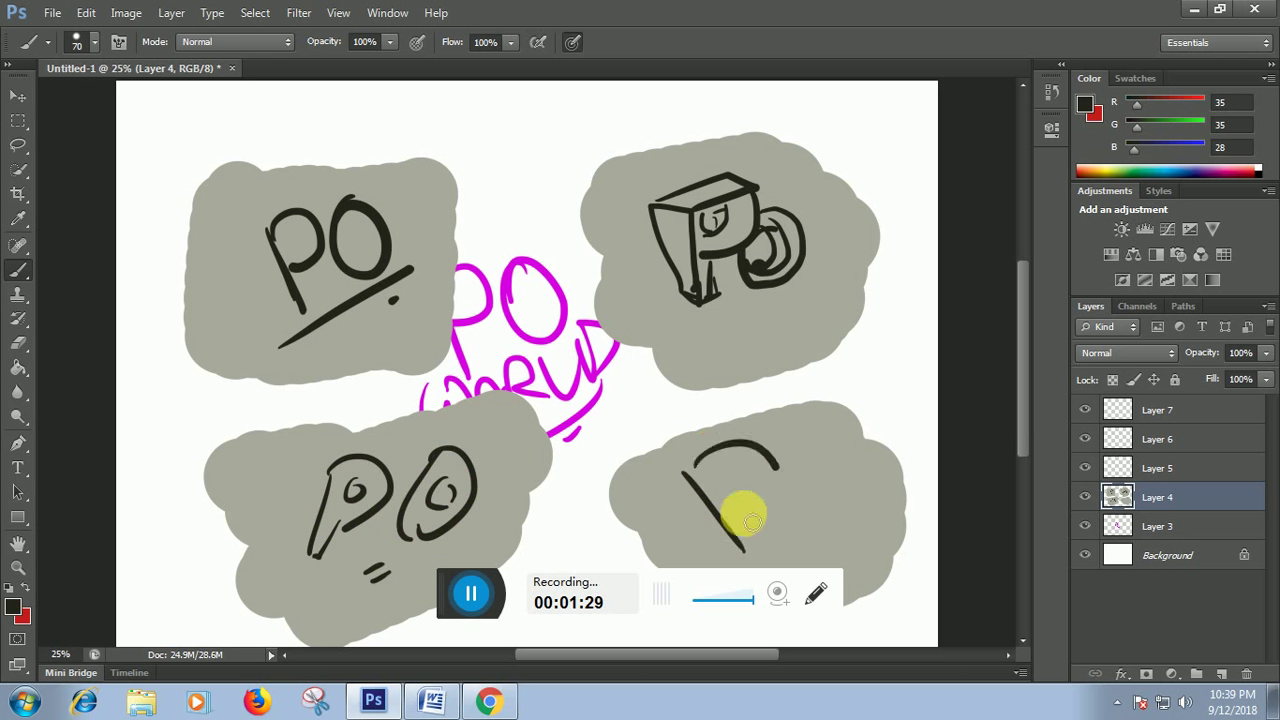
drag(761, 536, 746, 549)
mouse_move(829, 444)
mouse_down()
mouse_move(830, 530)
mouse_move(847, 528)
mouse_move(841, 502)
mouse_up()
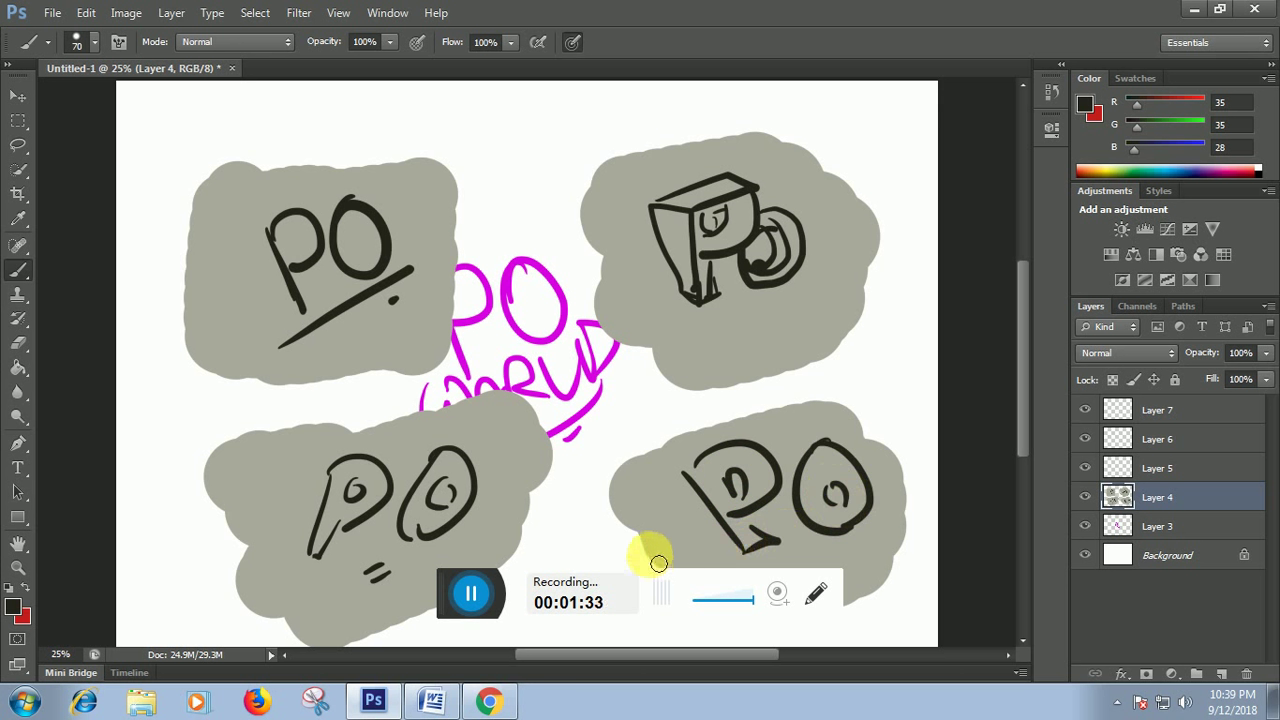
Make Layer 5 active and set the foreground color to yellow f9f94d.
click(1168, 474)
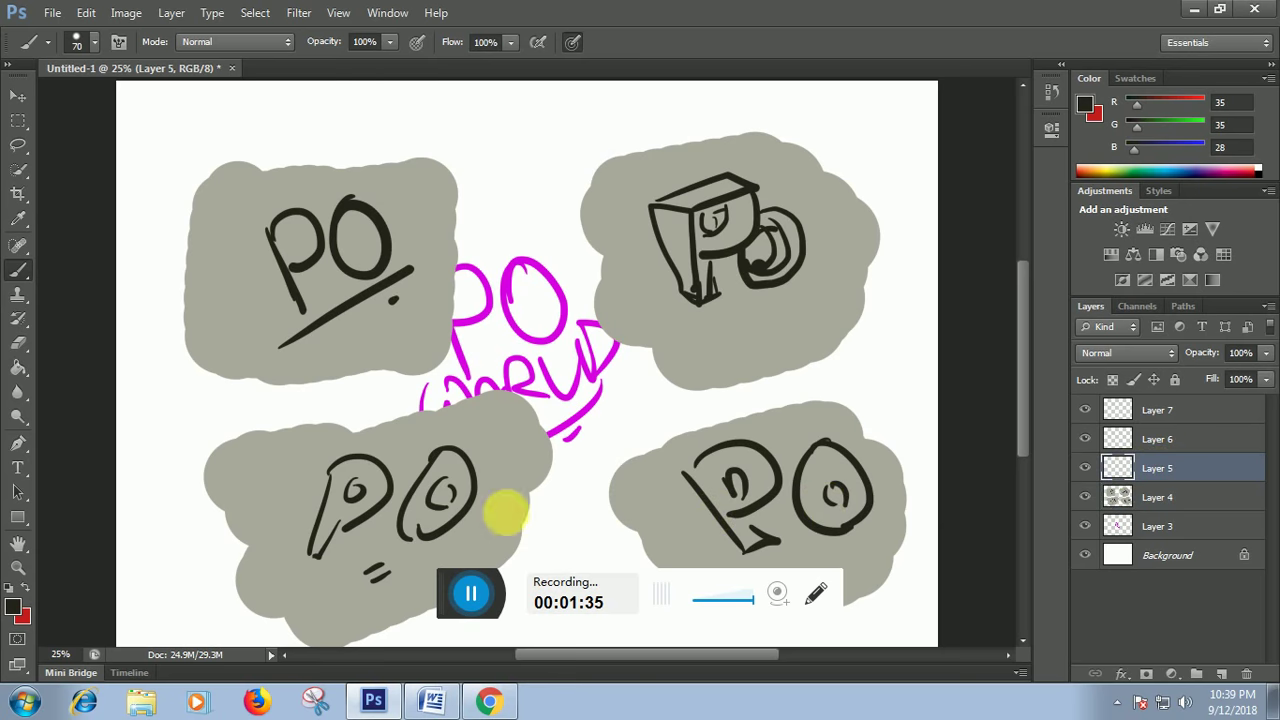
click(20, 608)
drag(734, 185, 728, 154)
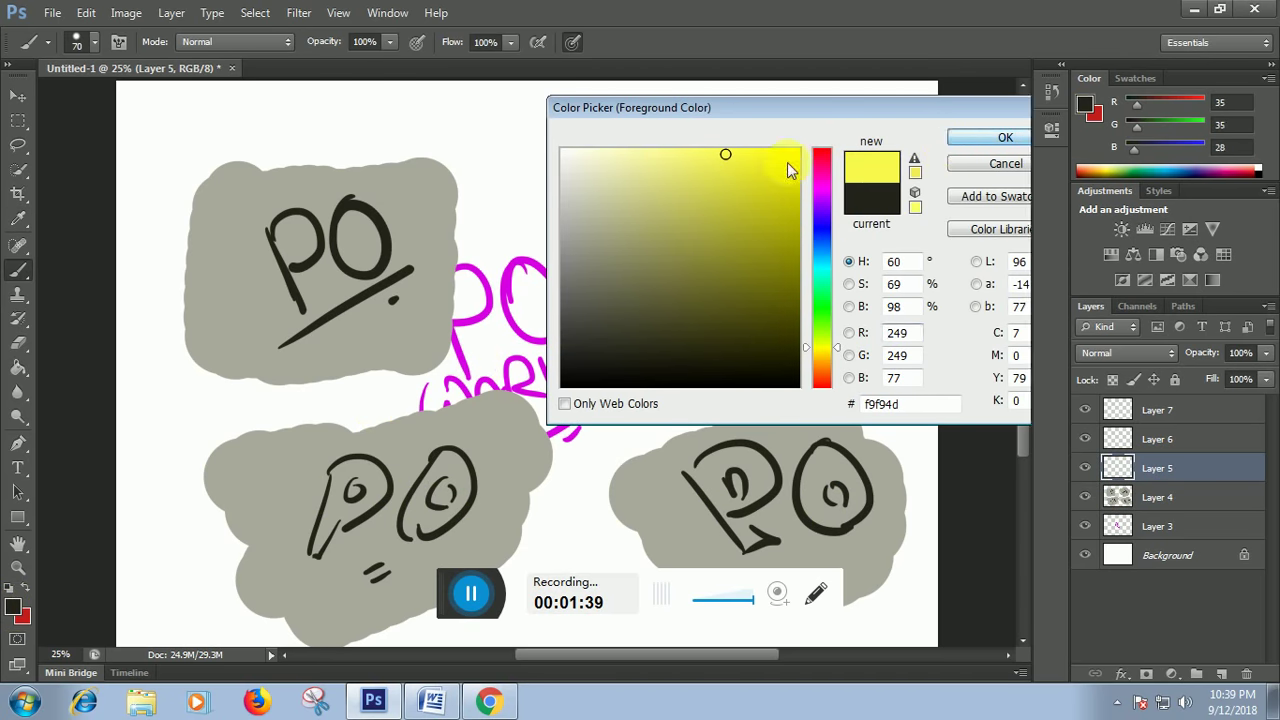
key(Return)
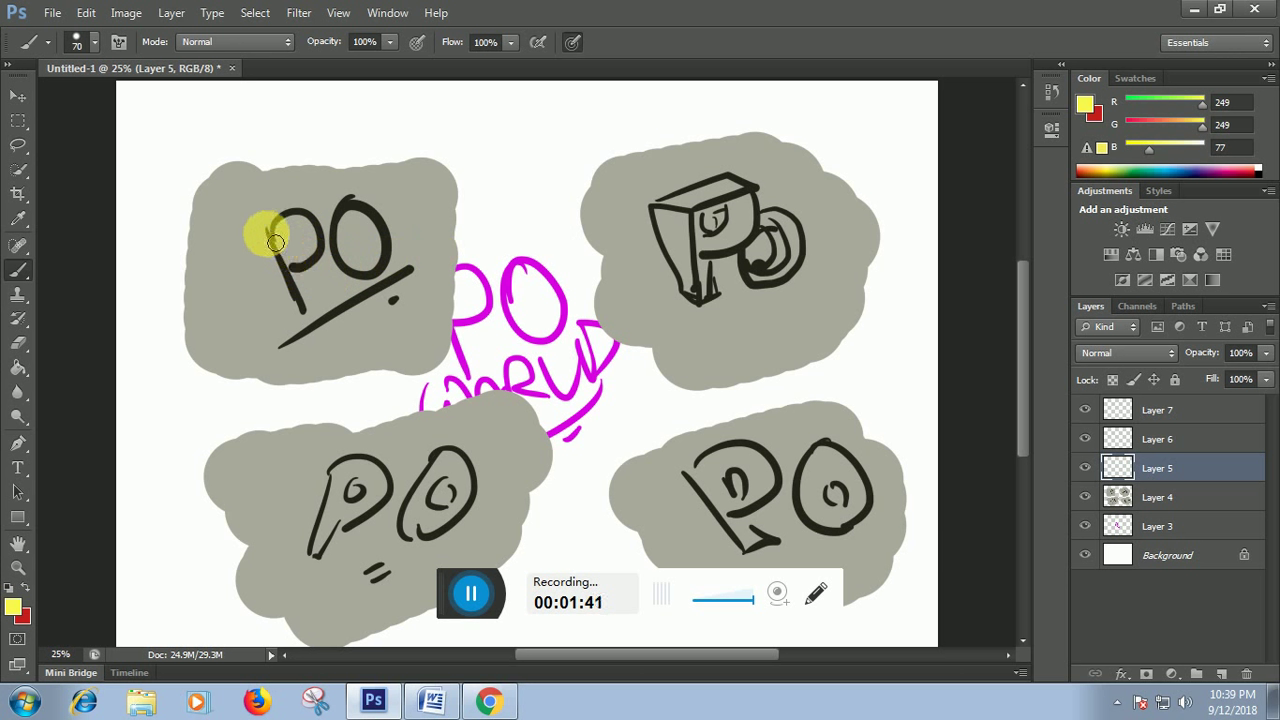
Paint yellow highlights along the strokes of the two upper "PO" letterings and the upper-left underline.
drag(276, 242, 300, 305)
mouse_move(266, 225)
mouse_down()
mouse_move(312, 314)
mouse_move(296, 240)
mouse_move(268, 230)
mouse_move(316, 226)
mouse_move(325, 264)
mouse_move(302, 281)
mouse_move(366, 246)
mouse_move(357, 221)
mouse_move(350, 268)
mouse_move(343, 218)
mouse_move(355, 256)
mouse_move(395, 253)
mouse_move(391, 285)
mouse_move(387, 250)
mouse_move(346, 206)
mouse_up()
drag(287, 352, 412, 268)
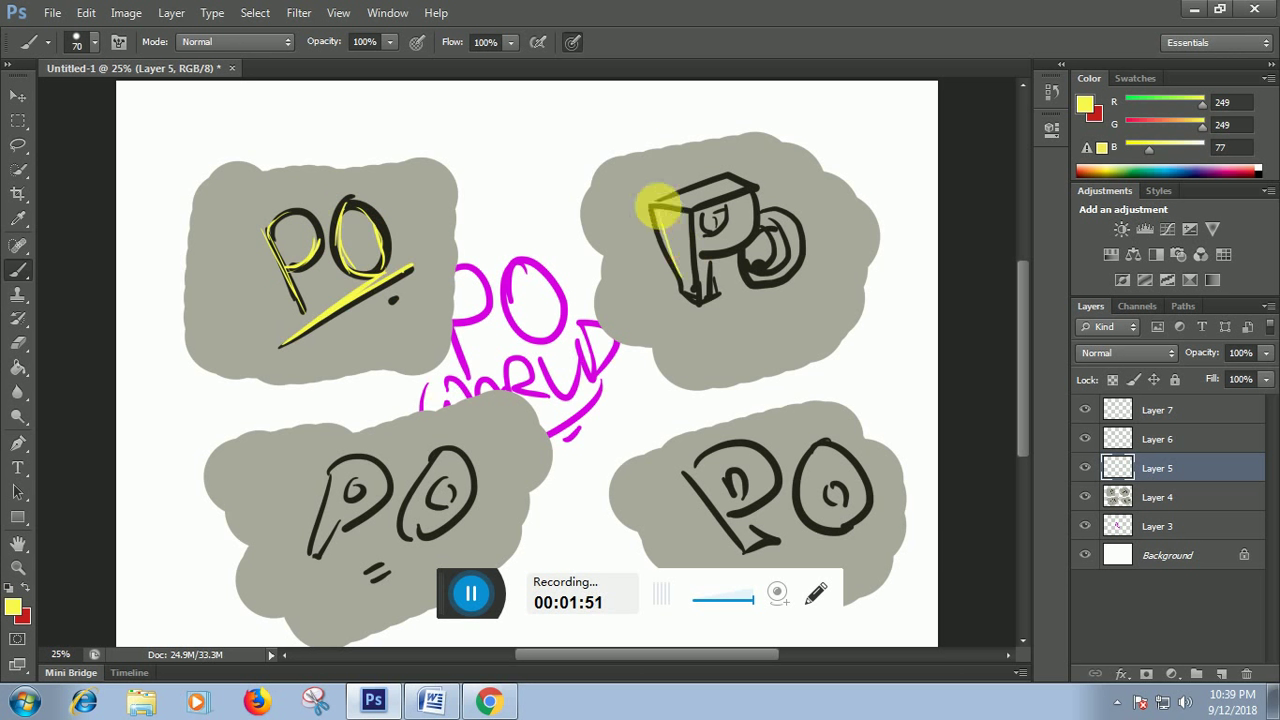
drag(657, 214, 686, 271)
mouse_move(708, 222)
mouse_down()
mouse_move(711, 303)
mouse_move(734, 266)
mouse_move(711, 255)
mouse_move(711, 212)
mouse_move(725, 208)
mouse_move(661, 205)
mouse_move(749, 183)
mouse_up()
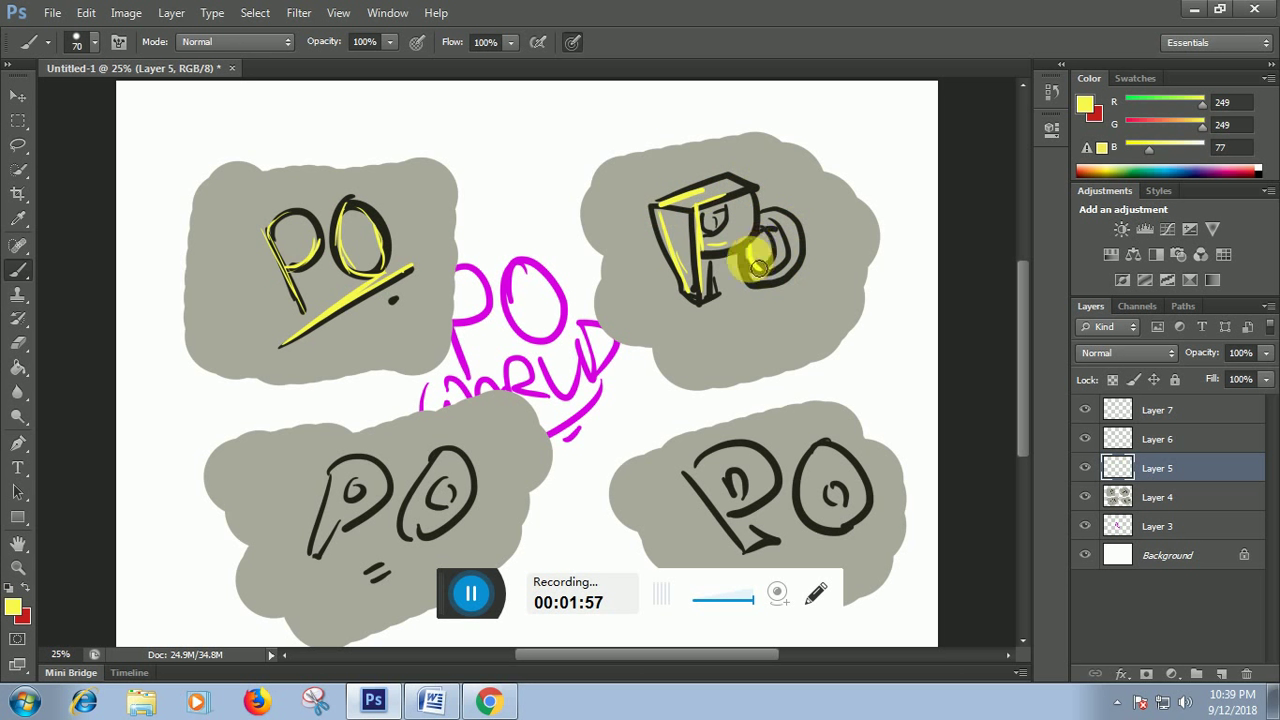
mouse_move(788, 268)
mouse_down()
mouse_move(760, 245)
mouse_move(794, 257)
mouse_up()
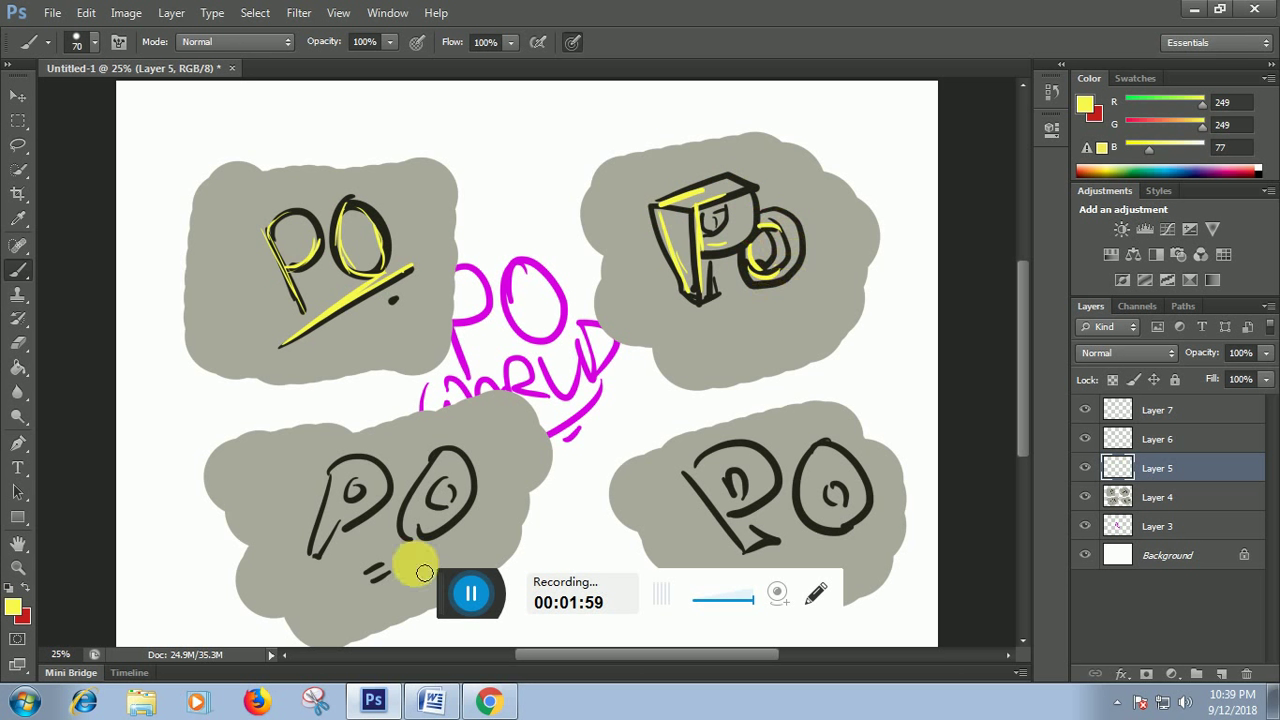
Paint yellow highlights inside the letters of the two lower "PO" letterings.
drag(349, 485, 334, 545)
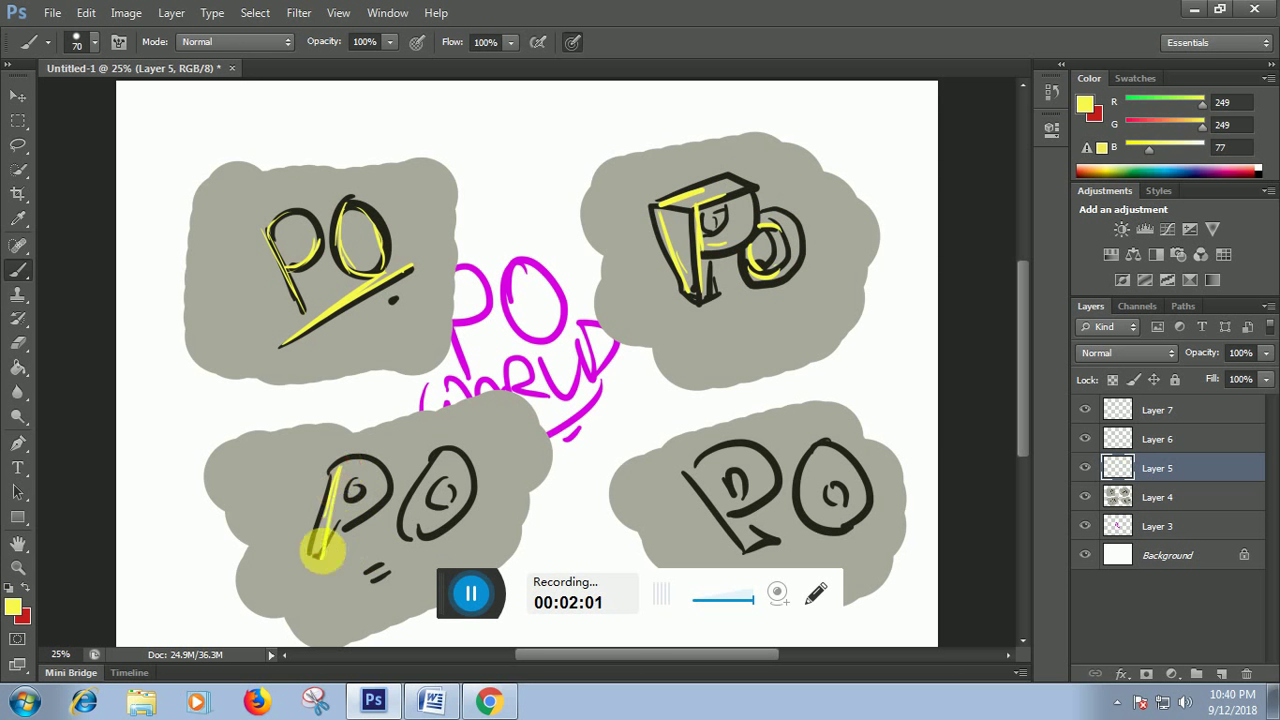
mouse_move(428, 488)
mouse_down()
mouse_move(427, 534)
mouse_move(429, 503)
mouse_move(370, 498)
mouse_up()
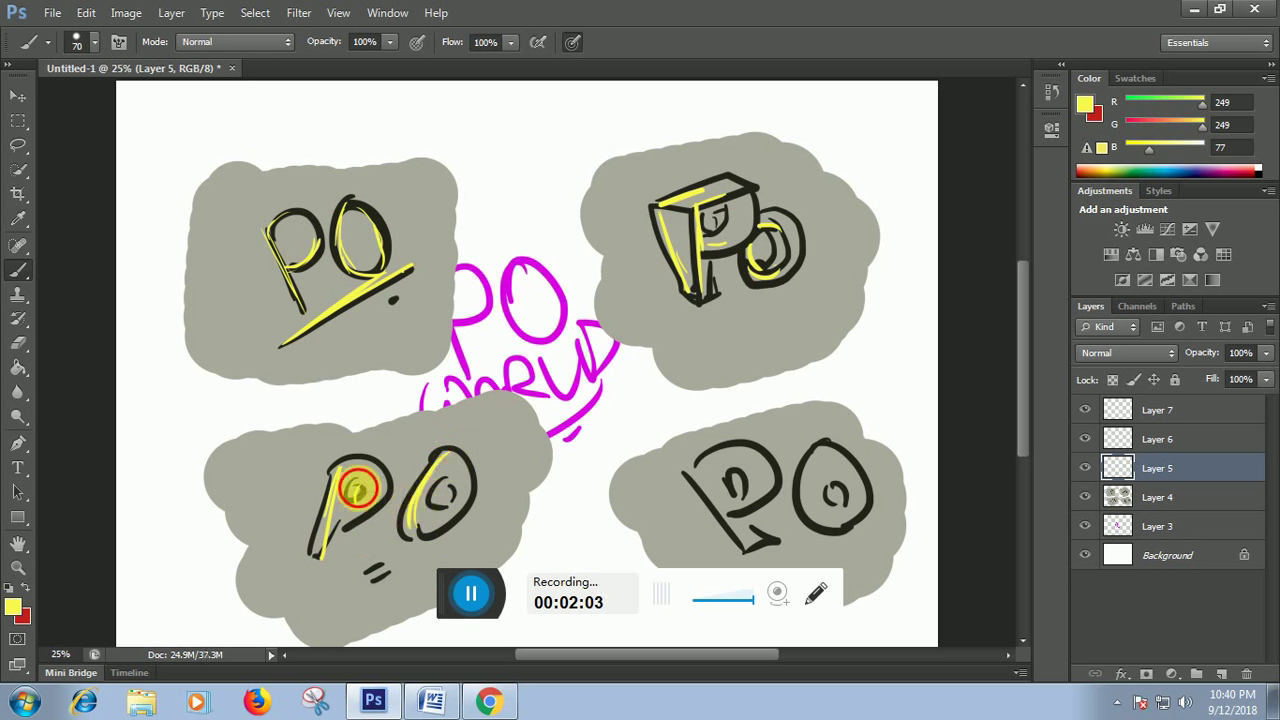
drag(446, 487, 436, 504)
mouse_move(707, 462)
mouse_down()
mouse_move(783, 495)
mouse_move(768, 455)
mouse_move(776, 488)
mouse_up()
mouse_move(853, 492)
mouse_down()
mouse_move(860, 515)
mouse_move(843, 506)
mouse_up()
drag(730, 472, 739, 499)
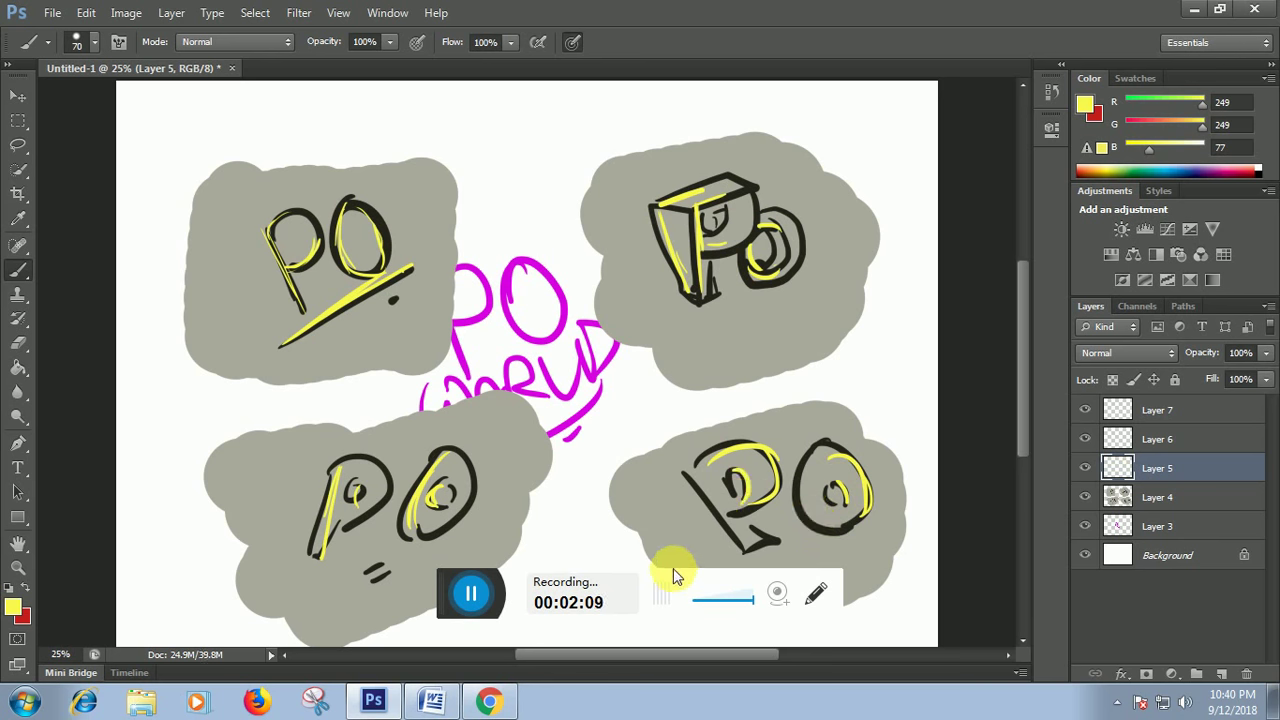
Set the foreground color to near-black RGB 36, 36, 19.
click(13, 606)
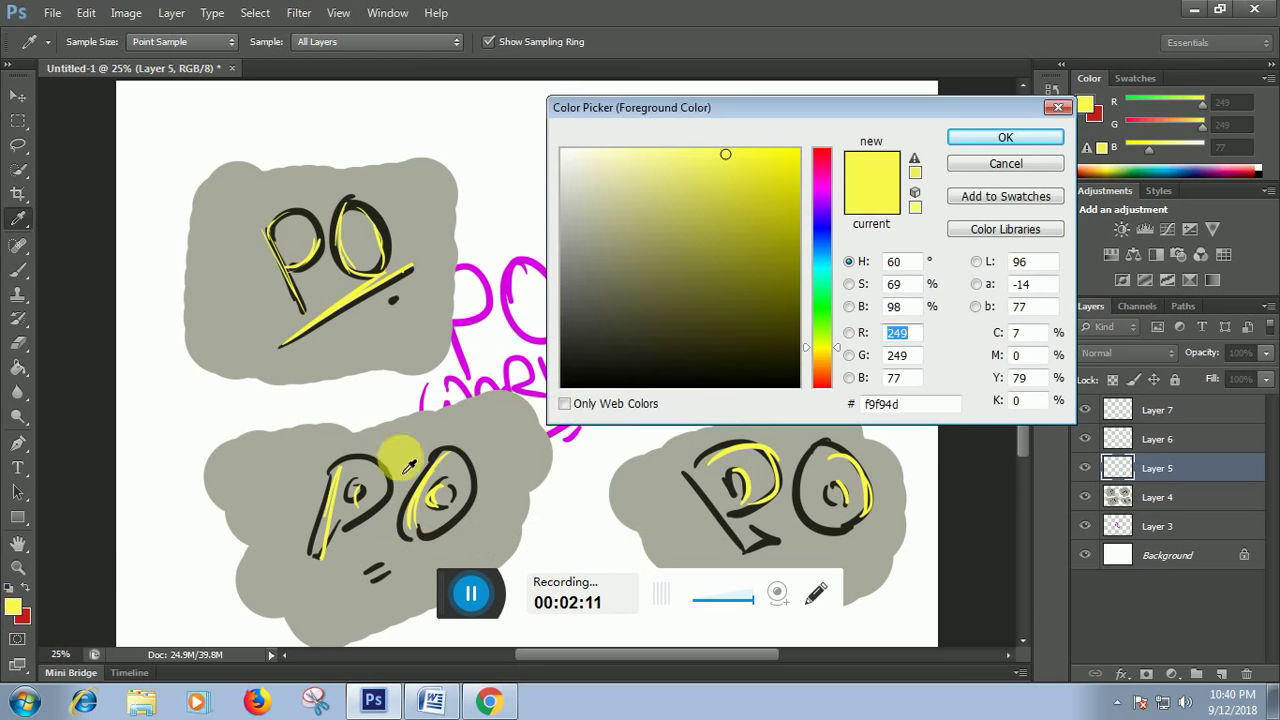
click(683, 352)
click(1005, 137)
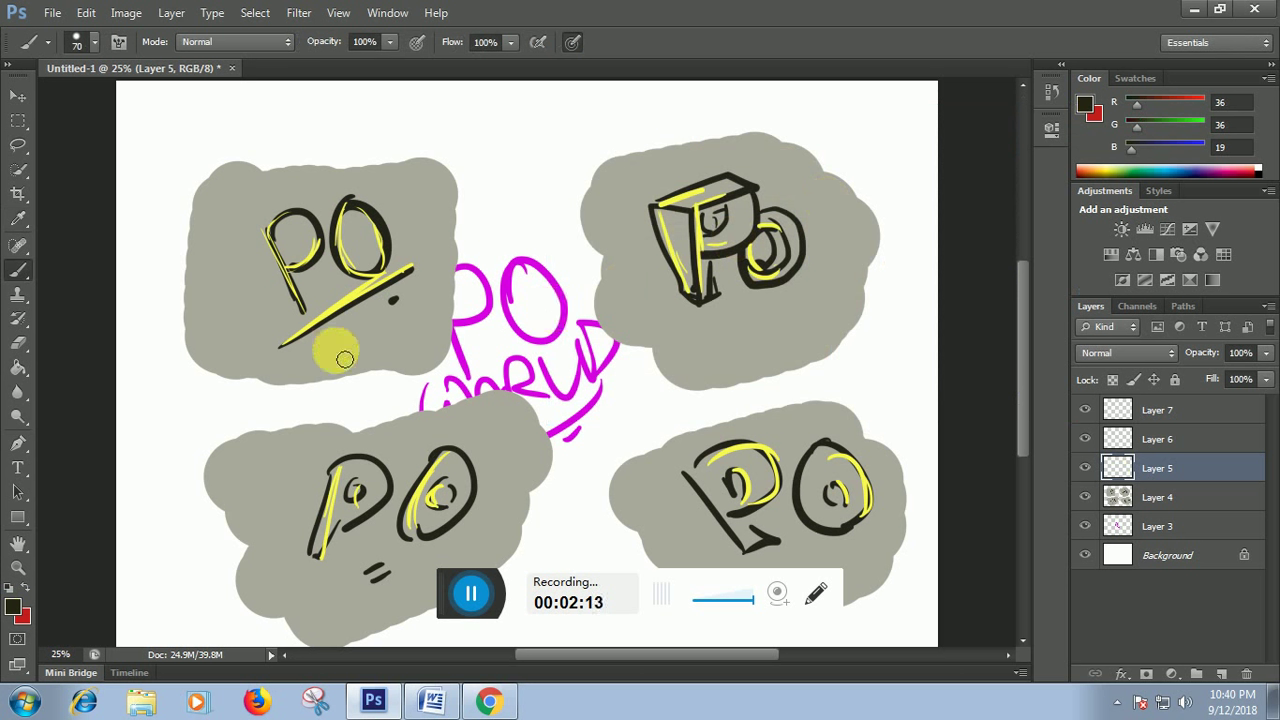
Shade the letters of all four "PO" designs with dark brush strokes on Layer 5, keeping yellow highlights exposed.
mouse_move(464, 460)
mouse_down()
mouse_move(446, 532)
mouse_move(478, 489)
mouse_up()
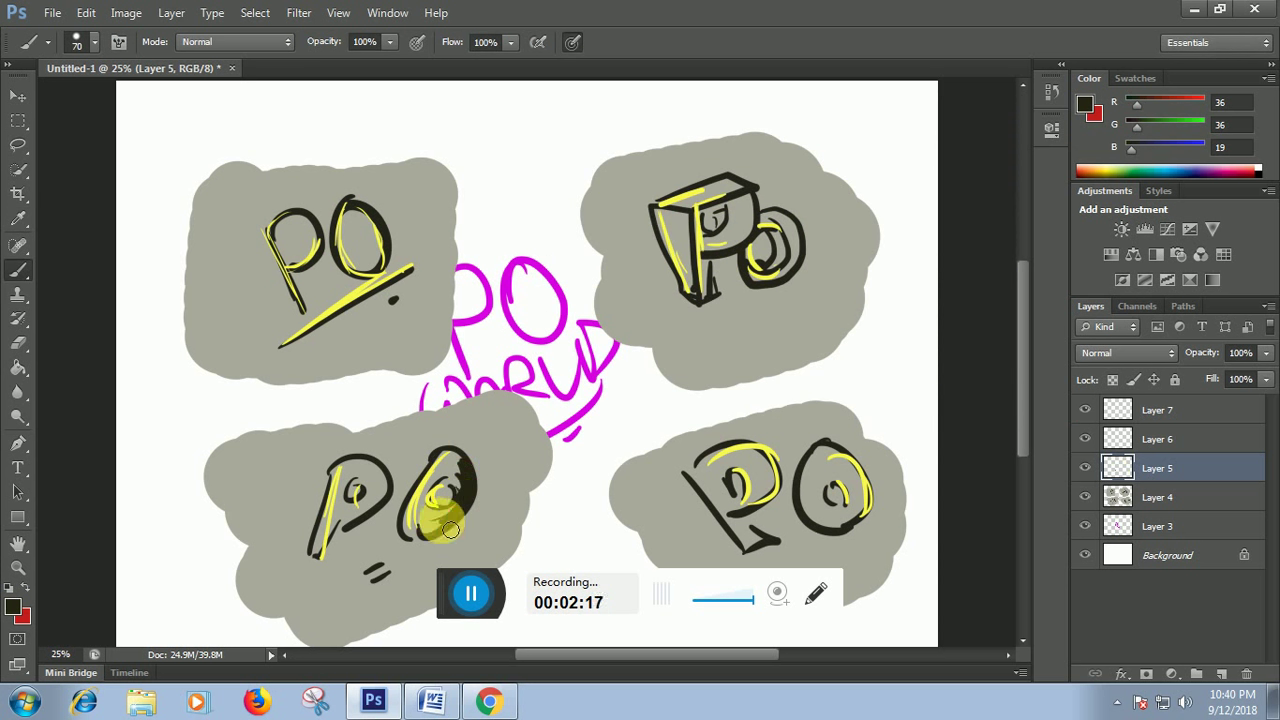
mouse_move(450, 530)
mouse_down()
mouse_move(469, 476)
mouse_move(465, 492)
mouse_move(381, 520)
mouse_move(372, 493)
mouse_move(395, 498)
mouse_move(382, 521)
mouse_move(318, 525)
mouse_up()
mouse_move(311, 262)
mouse_down()
mouse_move(407, 243)
mouse_move(359, 249)
mouse_up()
mouse_move(738, 198)
mouse_down()
mouse_move(757, 245)
mouse_move(738, 187)
mouse_move(718, 182)
mouse_move(744, 196)
mouse_move(709, 208)
mouse_move(747, 192)
mouse_move(802, 255)
mouse_move(779, 219)
mouse_move(793, 235)
mouse_move(780, 286)
mouse_up()
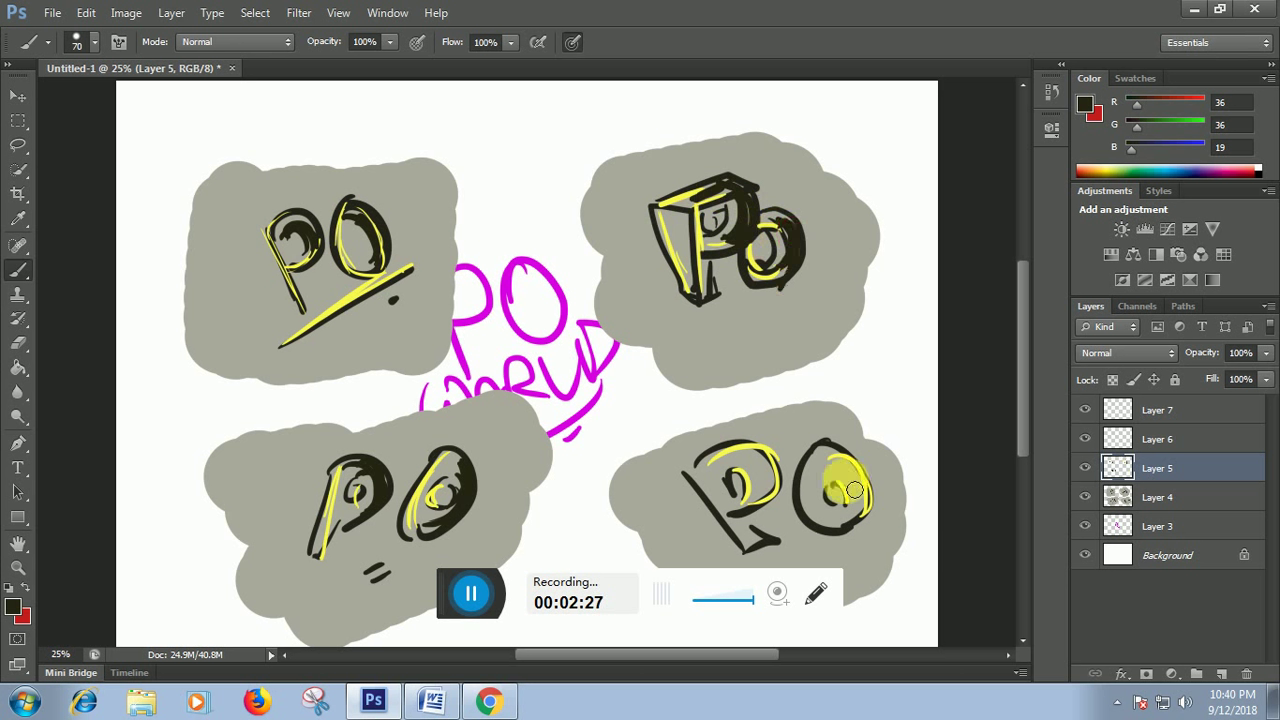
mouse_move(704, 477)
mouse_down()
mouse_move(748, 543)
mouse_move(725, 540)
mouse_up()
mouse_move(830, 480)
mouse_down()
mouse_move(837, 526)
mouse_move(856, 497)
mouse_up()
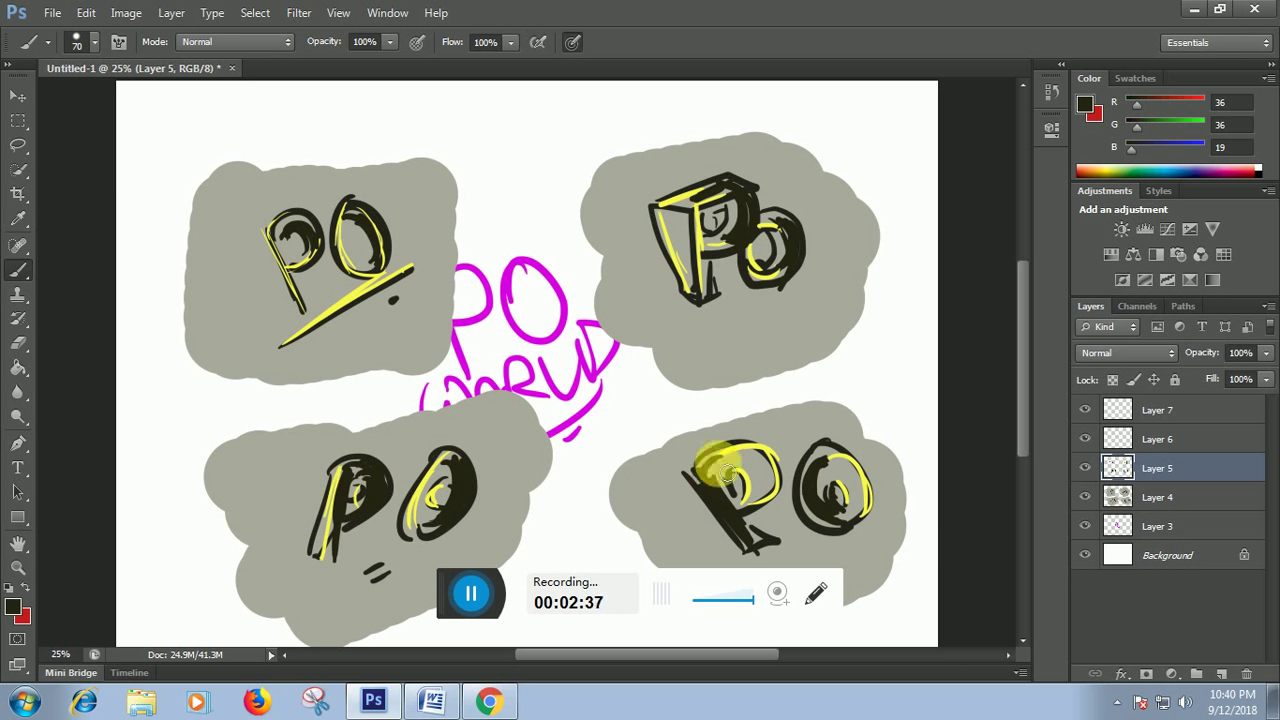
mouse_move(731, 473)
mouse_down()
mouse_move(774, 469)
mouse_move(778, 517)
mouse_move(773, 480)
mouse_up()
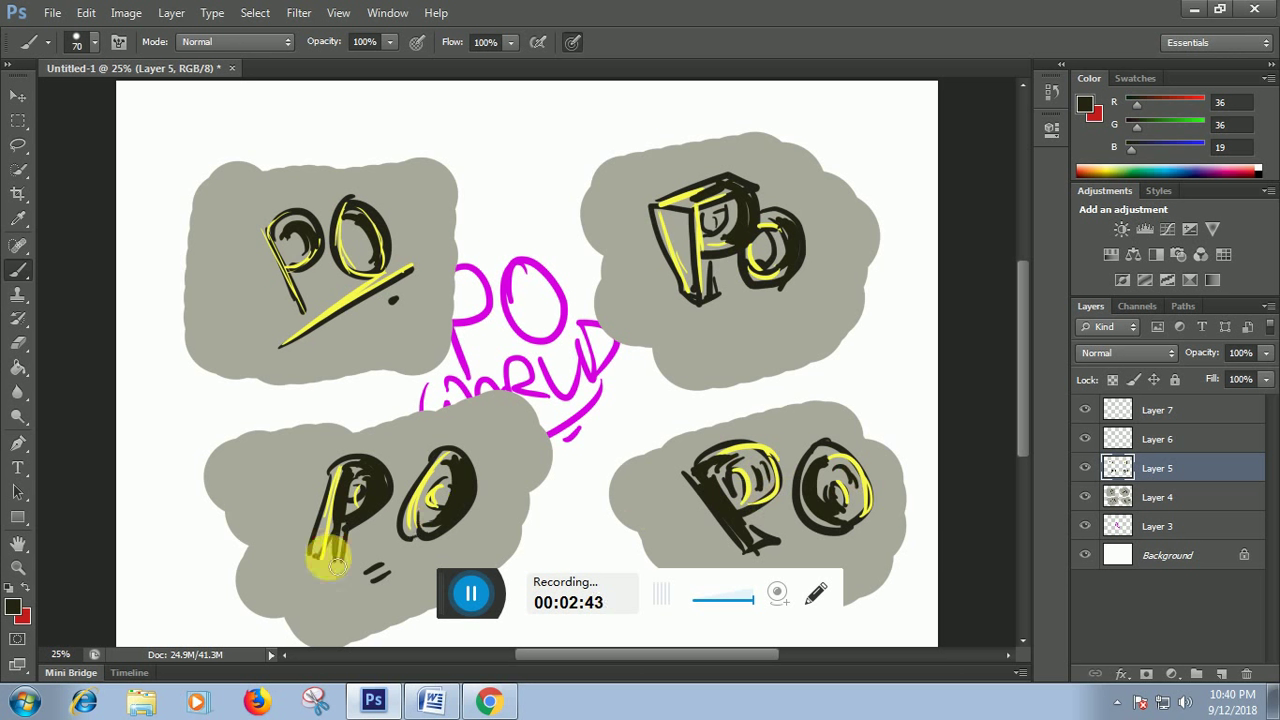
Deepen the dark shading on the two upper "PO" designs and thicken the upper-left underline's lower edge.
mouse_move(303, 260)
mouse_down()
mouse_move(297, 212)
mouse_move(317, 255)
mouse_move(383, 239)
mouse_move(361, 232)
mouse_move(354, 253)
mouse_move(366, 237)
mouse_move(362, 275)
mouse_up()
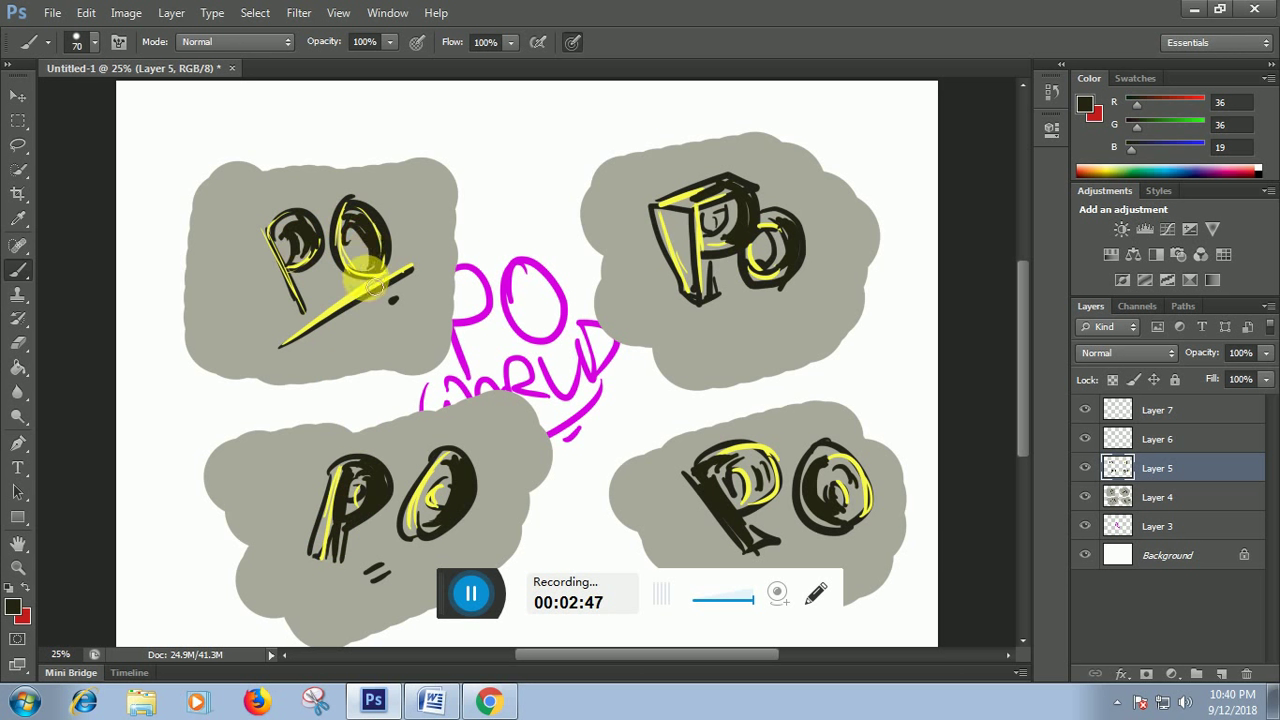
mouse_move(712, 228)
mouse_down()
mouse_move(700, 262)
mouse_move(683, 227)
mouse_move(677, 240)
mouse_move(735, 293)
mouse_move(785, 294)
mouse_move(789, 235)
mouse_move(769, 240)
mouse_move(777, 224)
mouse_move(777, 283)
mouse_up()
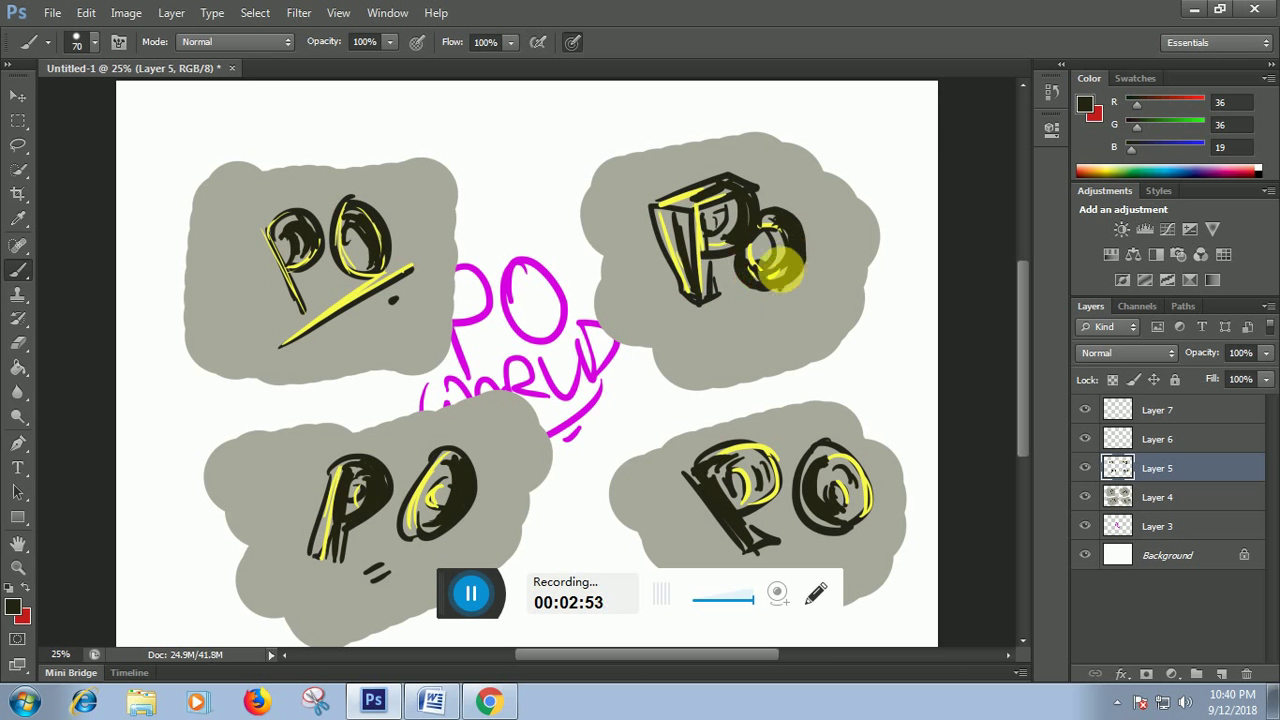
mouse_move(282, 346)
mouse_down()
mouse_move(414, 296)
mouse_move(408, 277)
mouse_up()
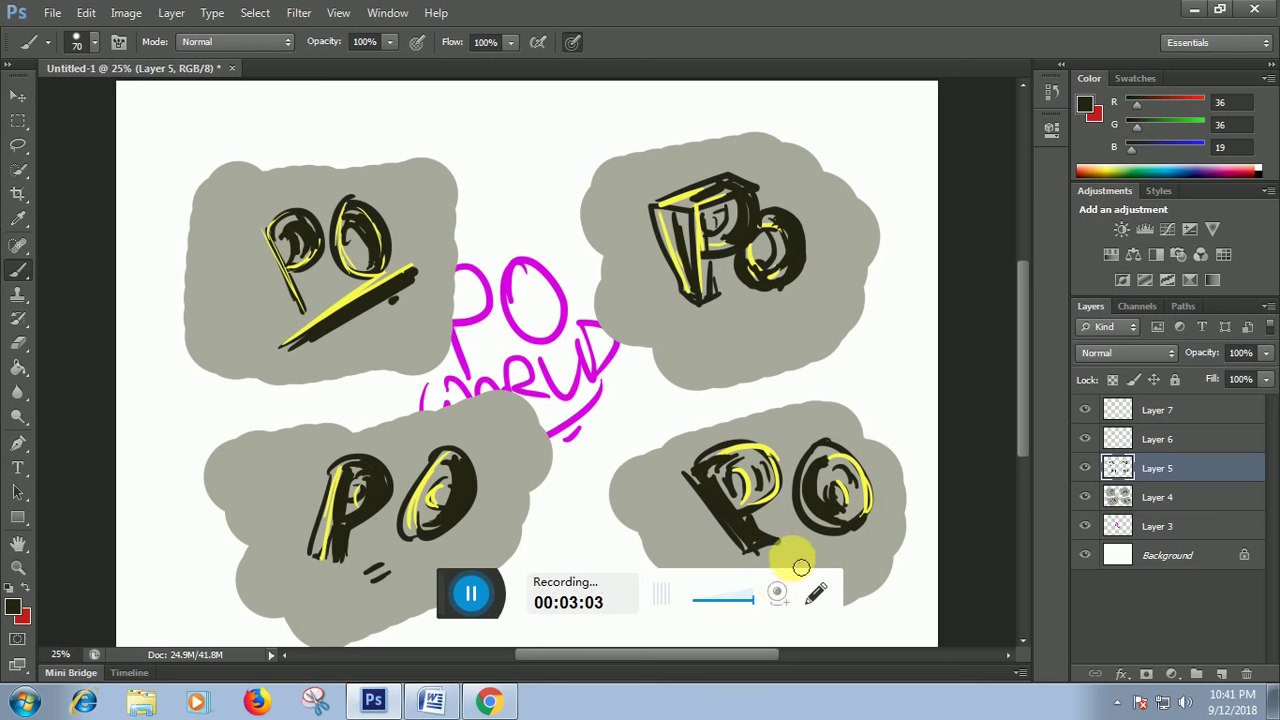
Add a new layer directly above Layer 3 and fill a rectangular selection around the four designs with the current dark foreground color.
click(1175, 535)
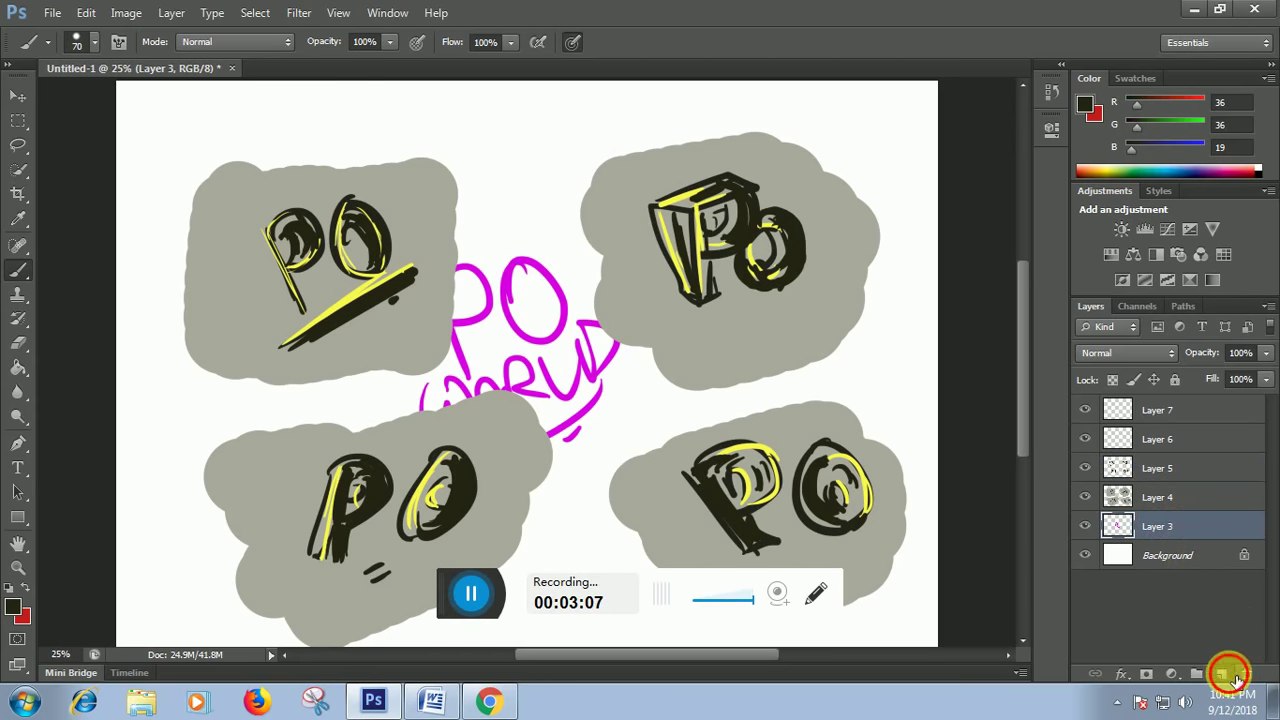
click(1222, 674)
click(18, 121)
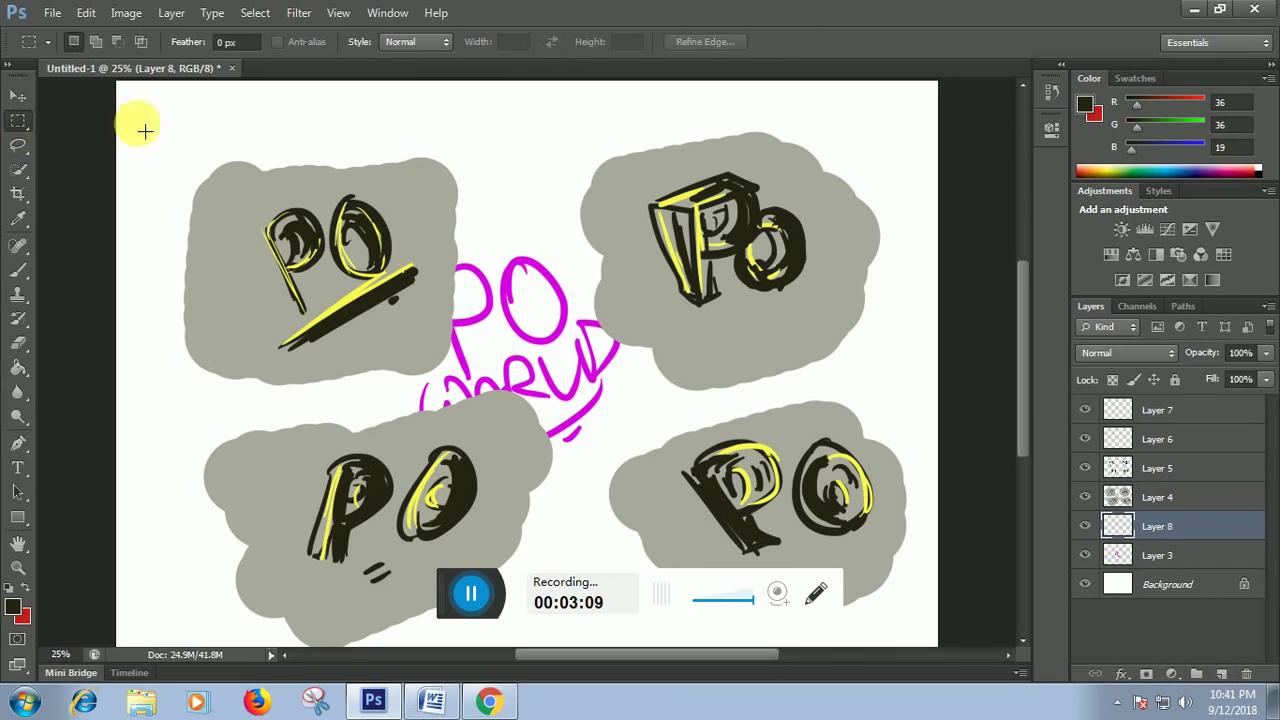
drag(163, 117, 912, 583)
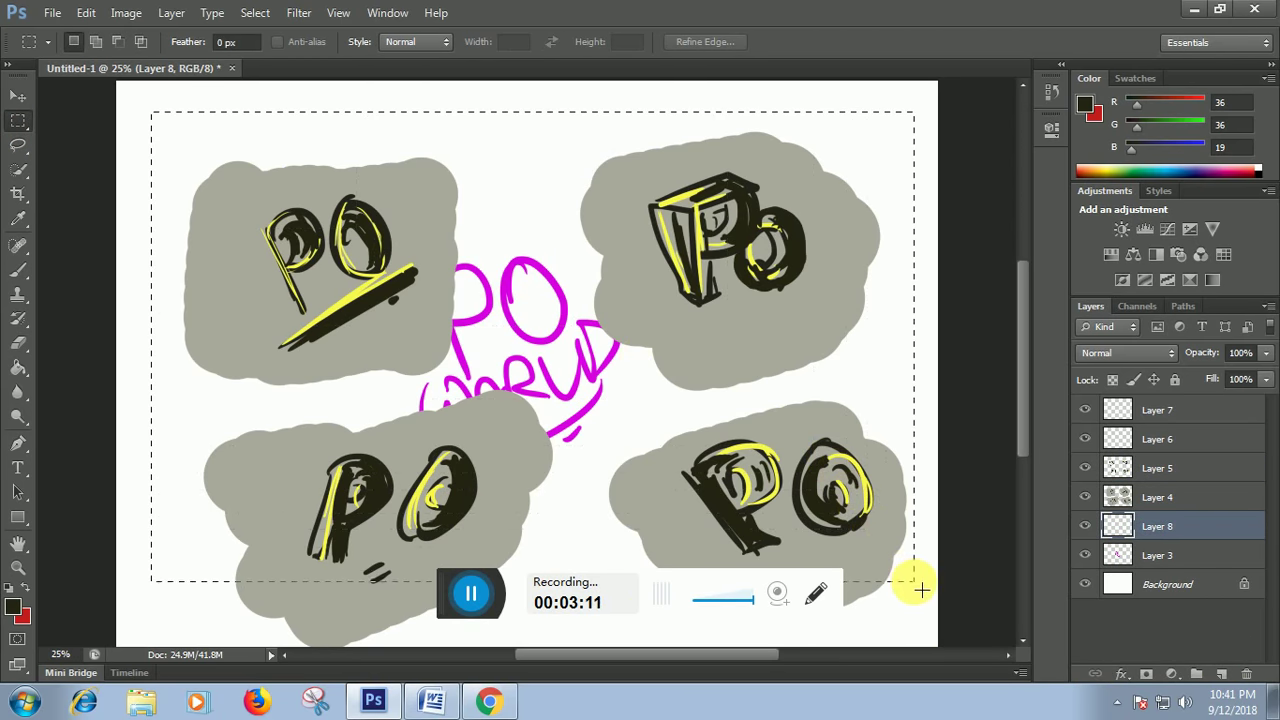
drag(919, 590, 912, 584)
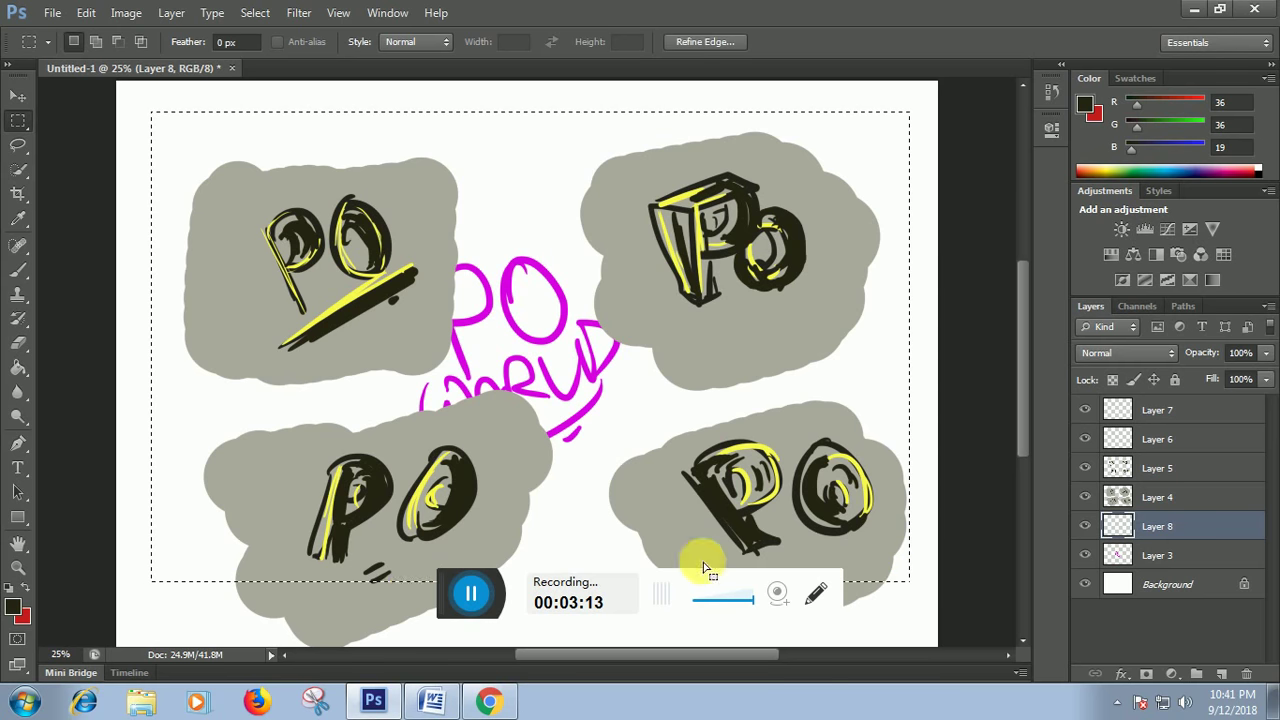
click(18, 367)
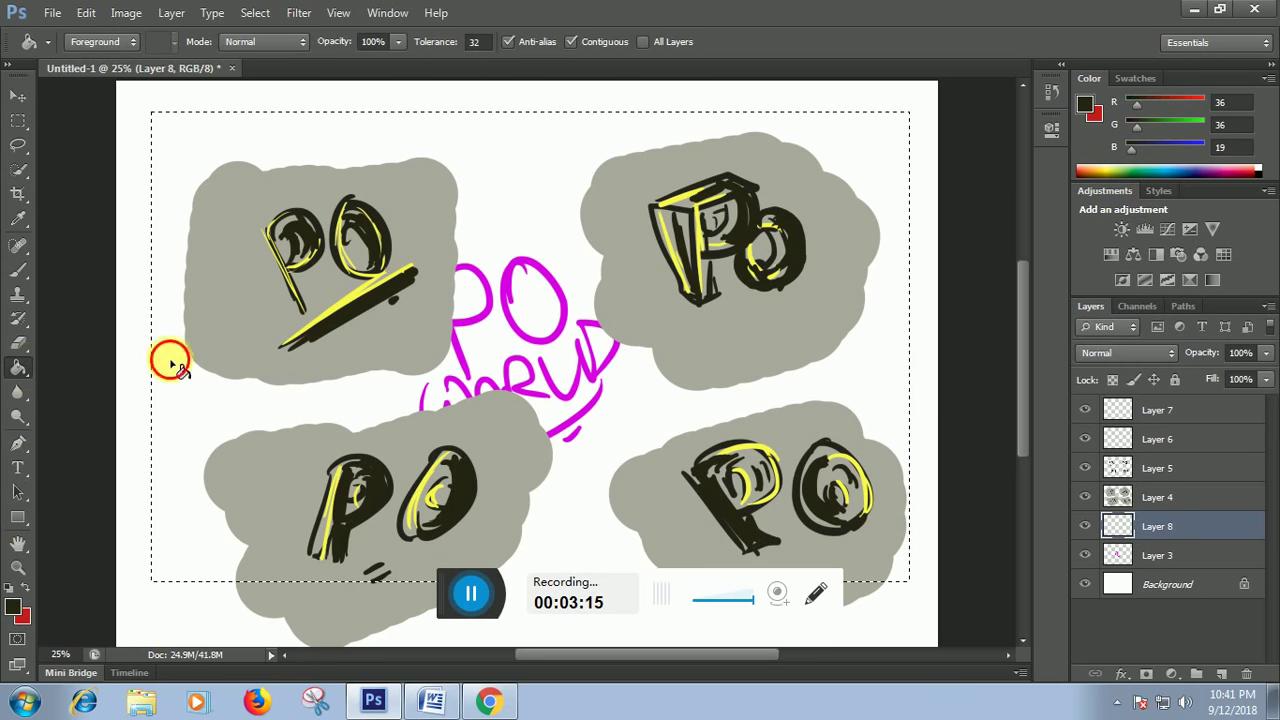
click(581, 488)
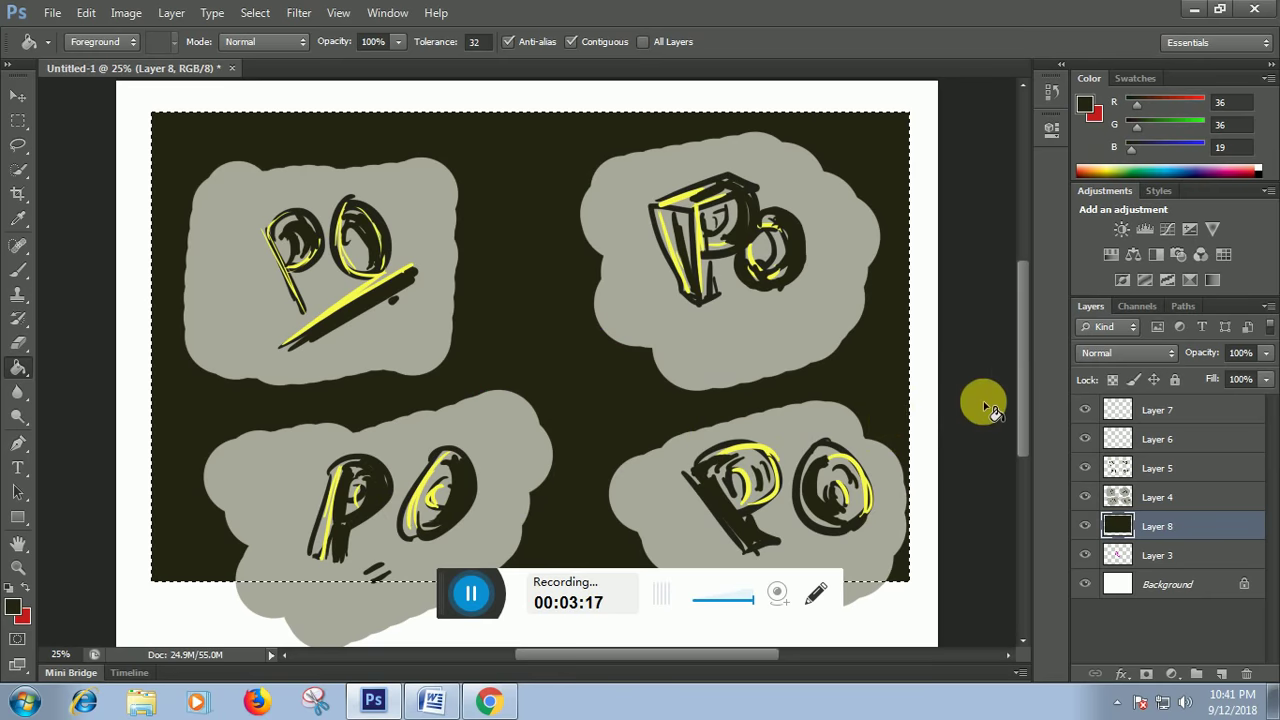
Set the foreground color to near-black RGB 20, 20, 20 and refill the selected rectangle behind the patches with it.
click(13, 607)
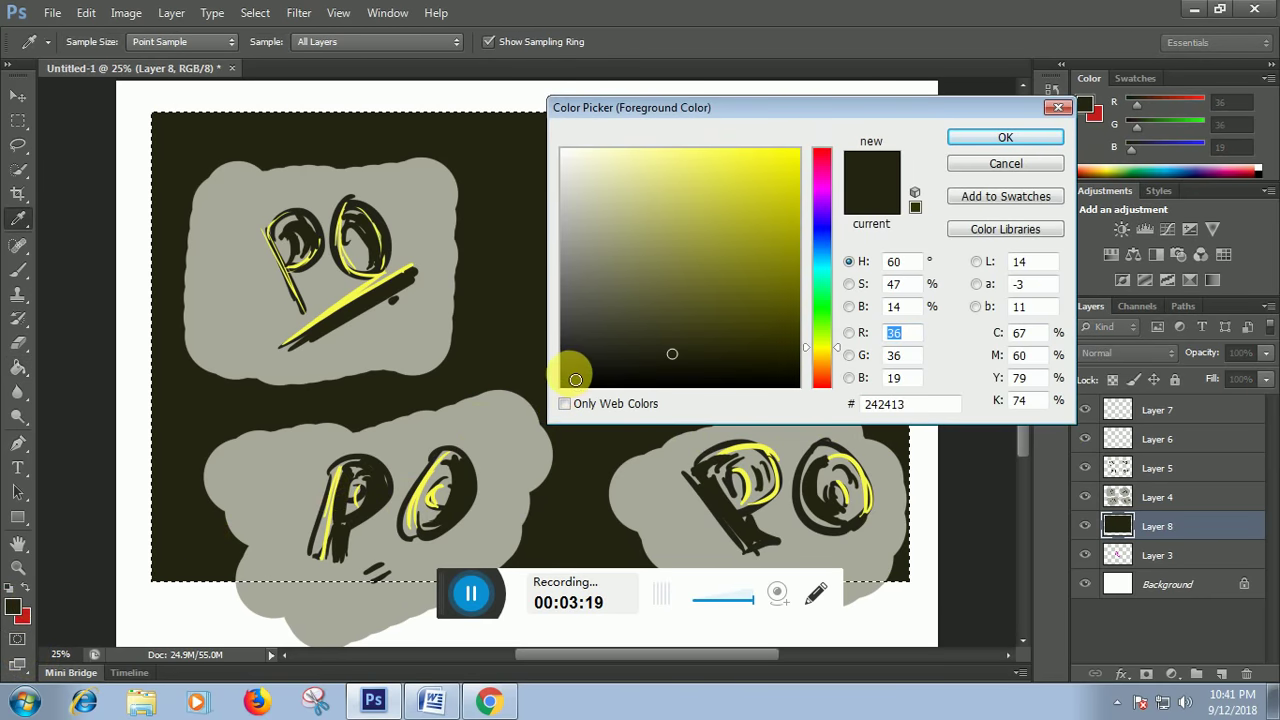
click(575, 379)
click(1005, 137)
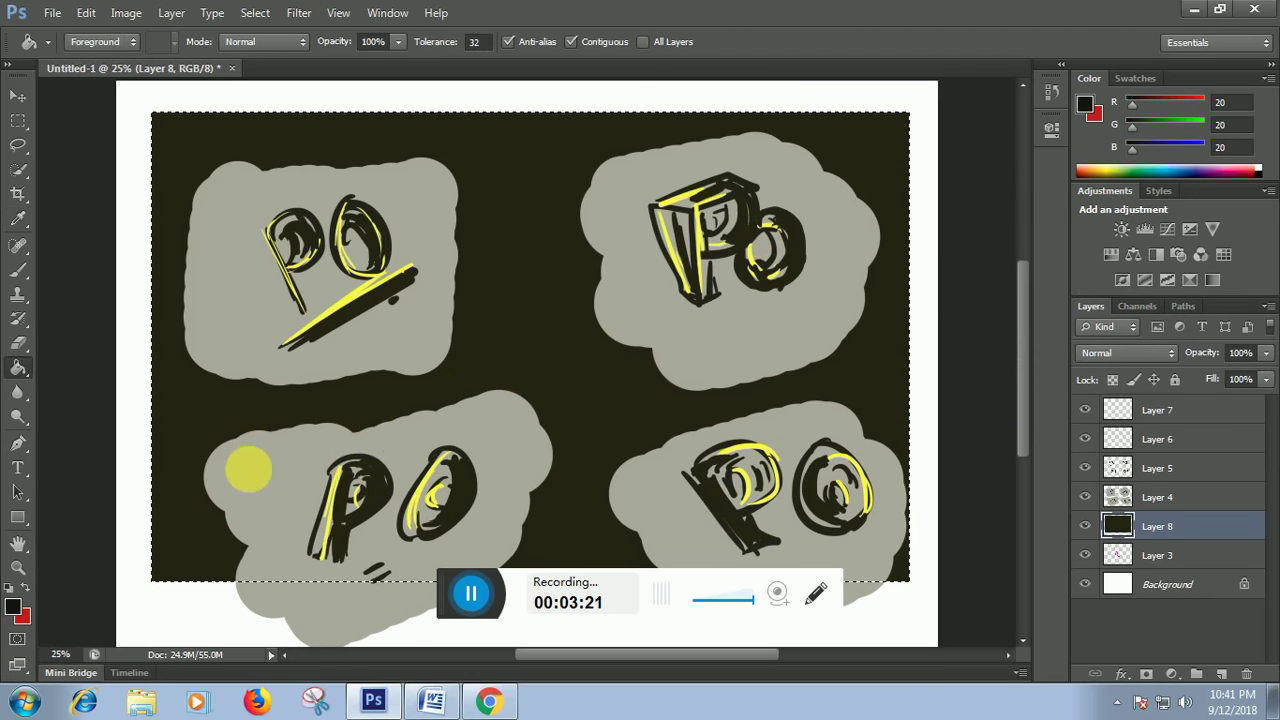
click(248, 470)
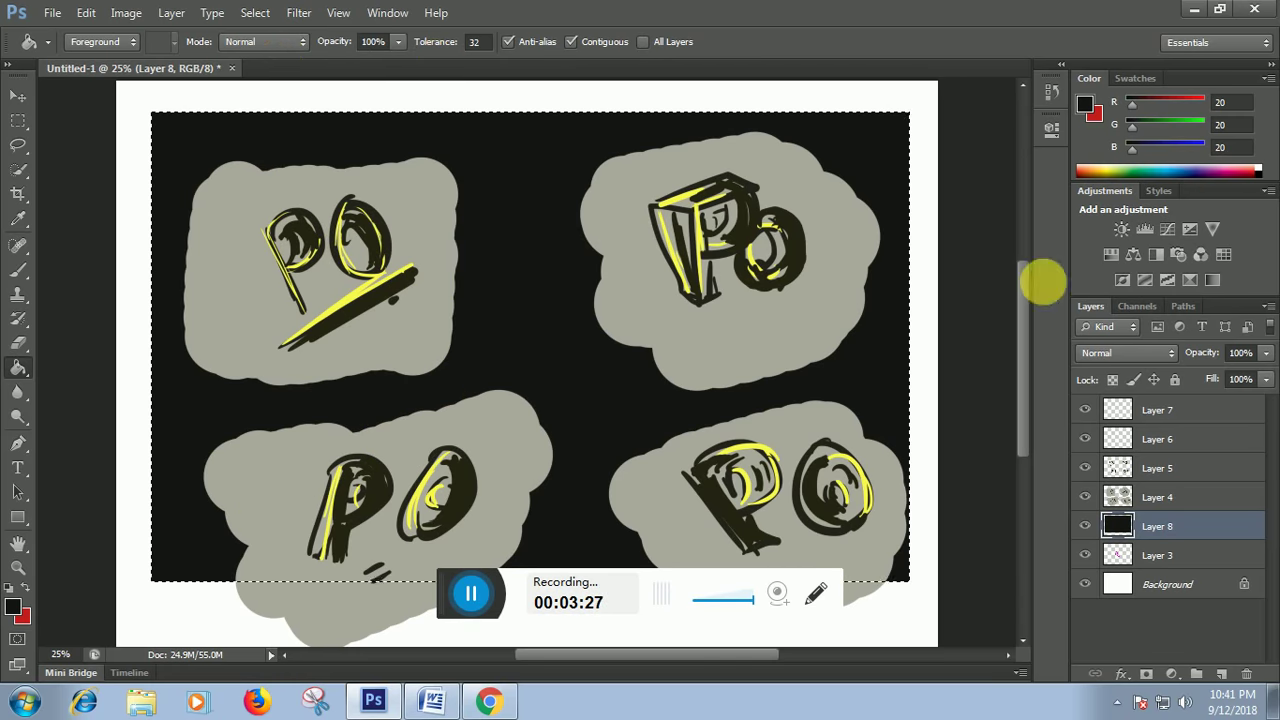
Reduce the fill of the dark background layer to 99% and remove the rectangular selection.
click(1266, 379)
mouse_move(1262, 400)
mouse_down()
mouse_move(1240, 408)
mouse_move(1262, 403)
mouse_up()
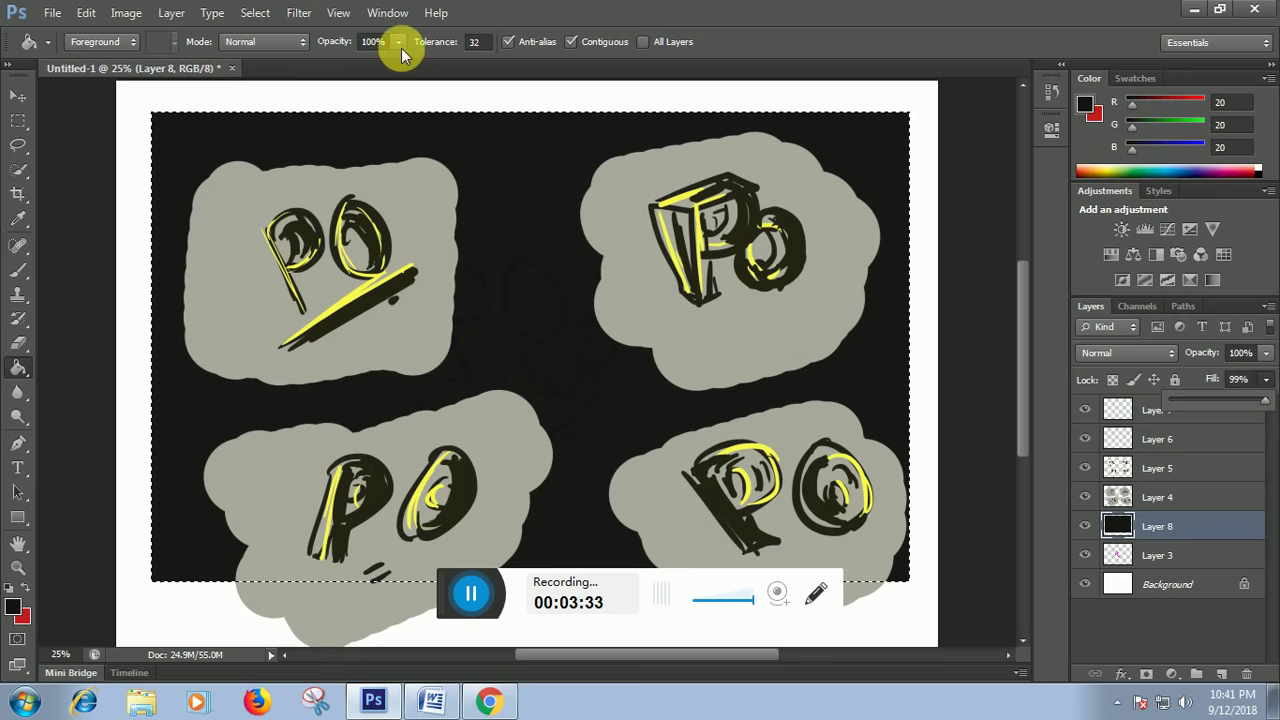
click(256, 12)
click(268, 54)
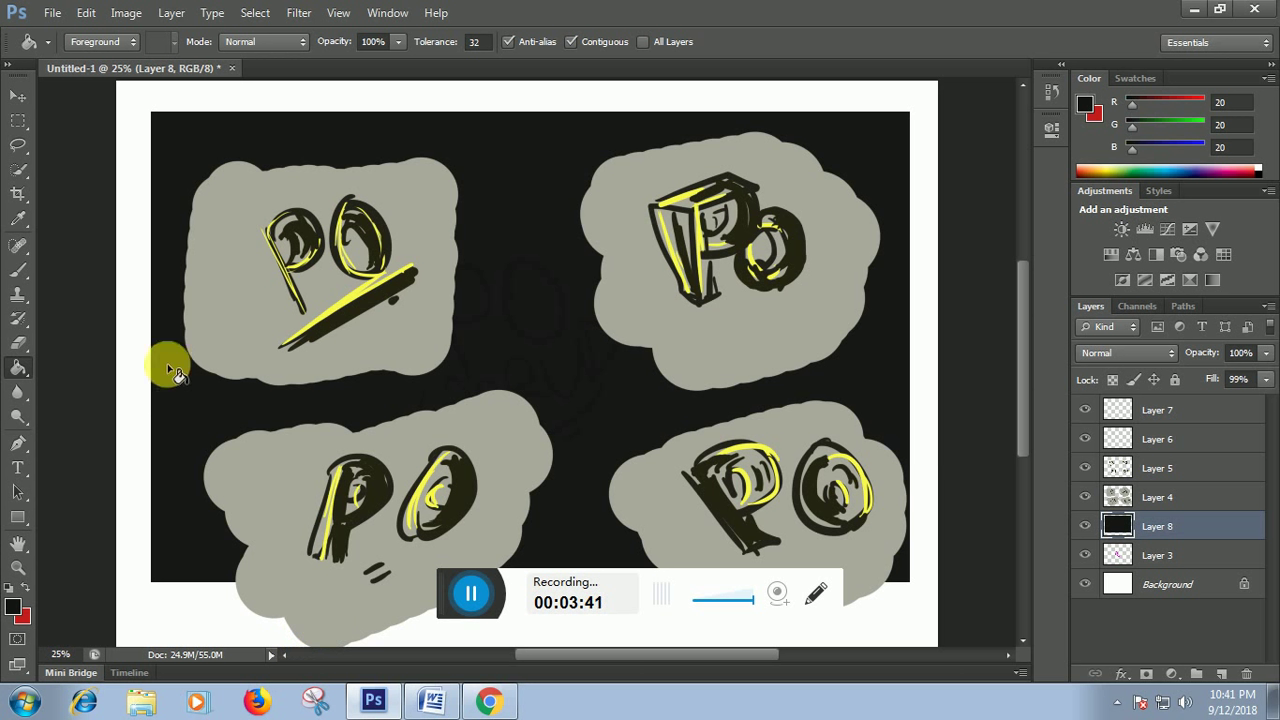
Sample the gray of the upper-left patch and lighten the foreground color to RGB 204, 204, 181.
click(22, 272)
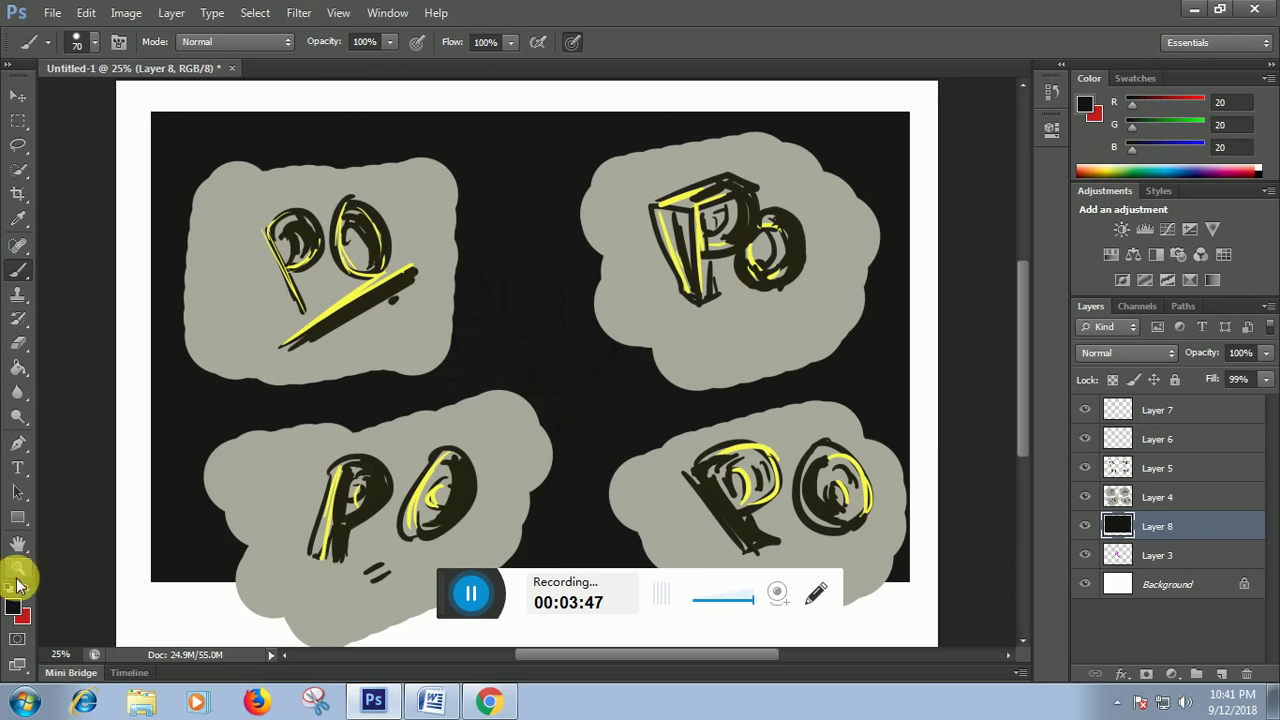
click(18, 220)
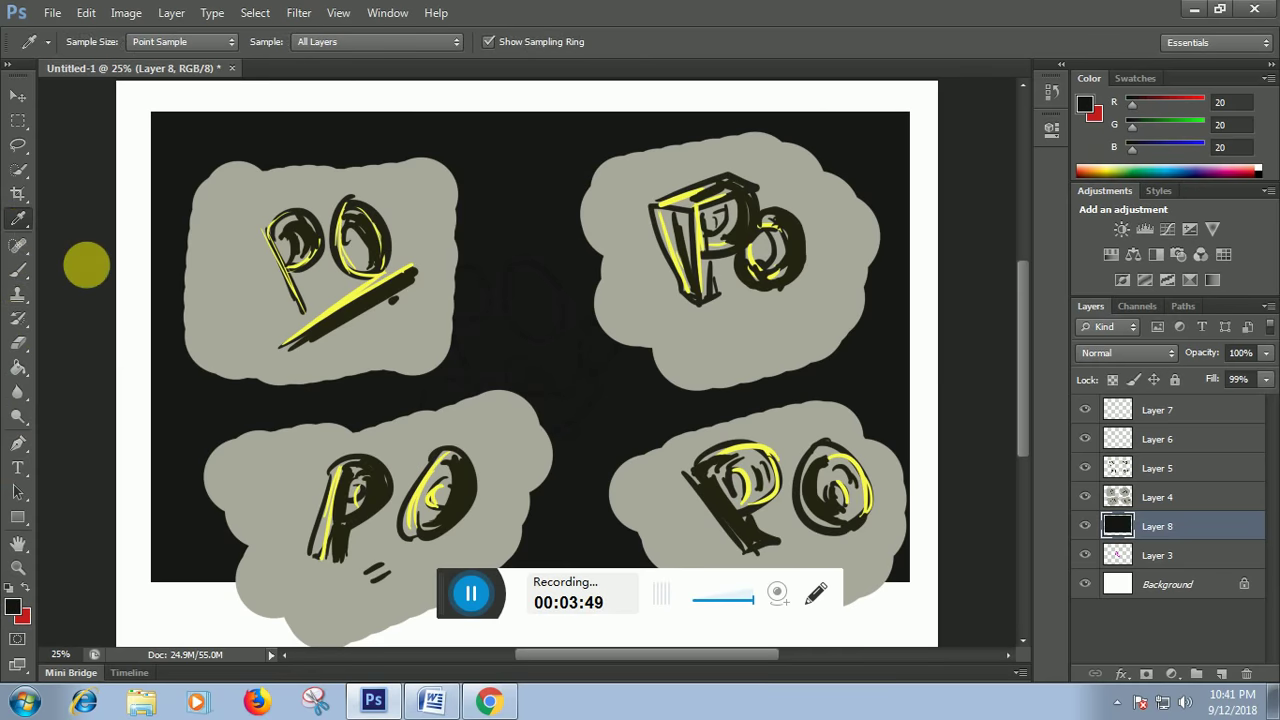
click(198, 297)
click(18, 607)
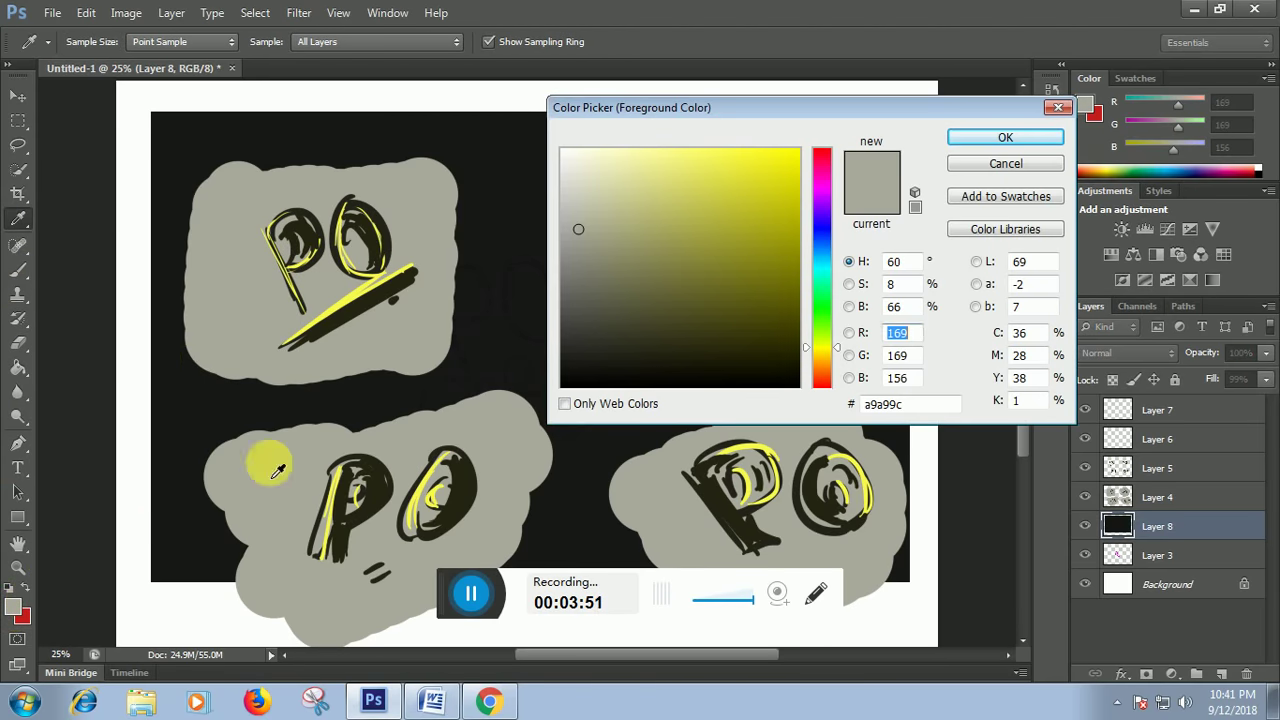
click(588, 196)
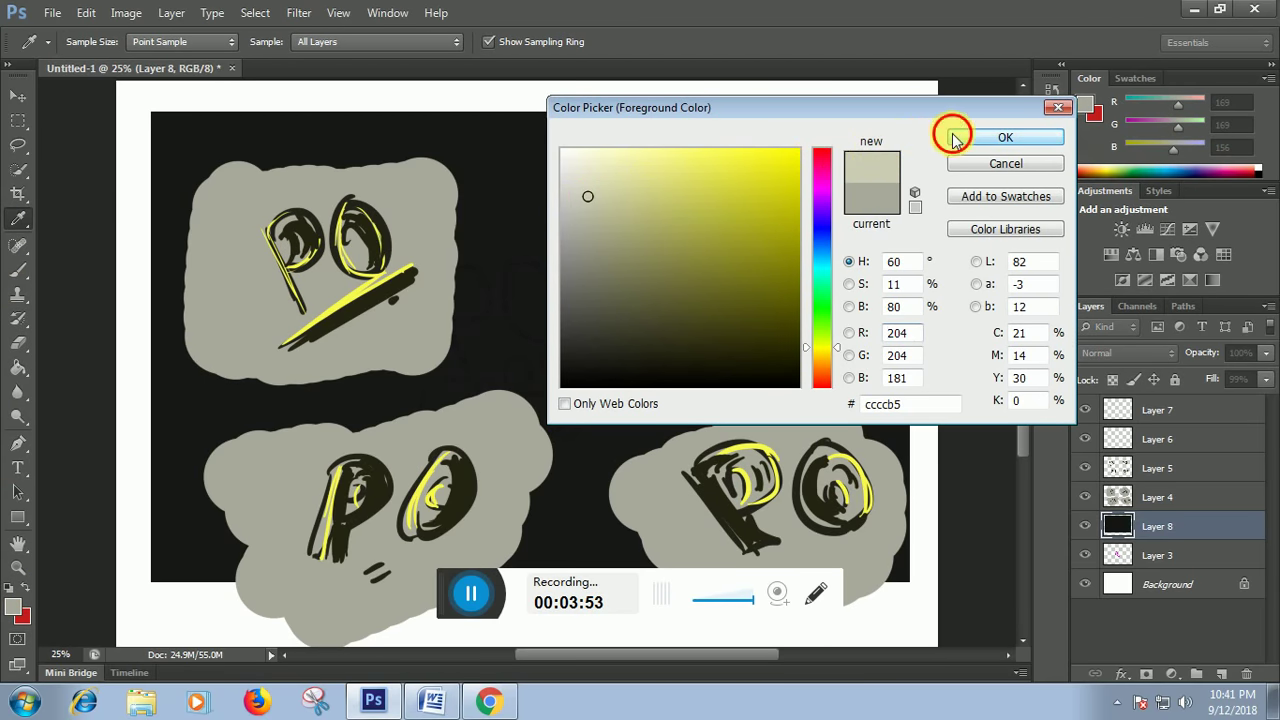
click(1005, 138)
Add a new layer above Layer 6 and brush small light stars around the upper-left "PO" lettering.
click(18, 270)
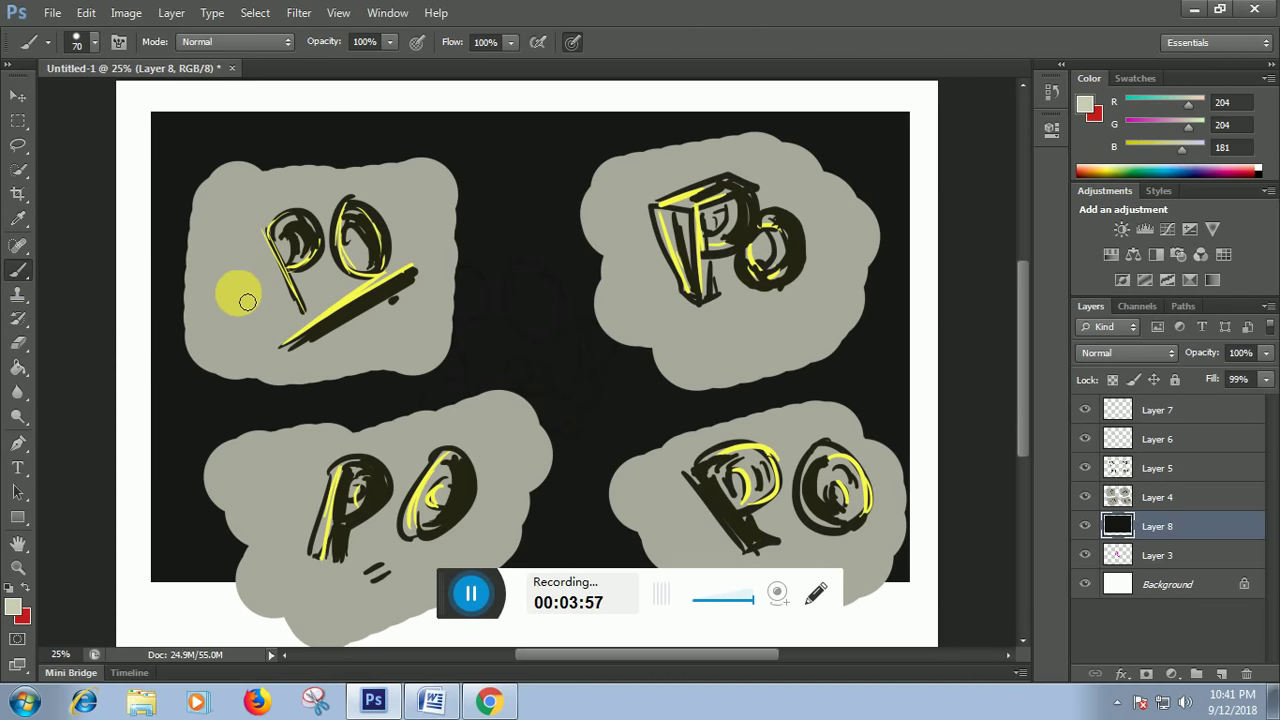
click(1170, 439)
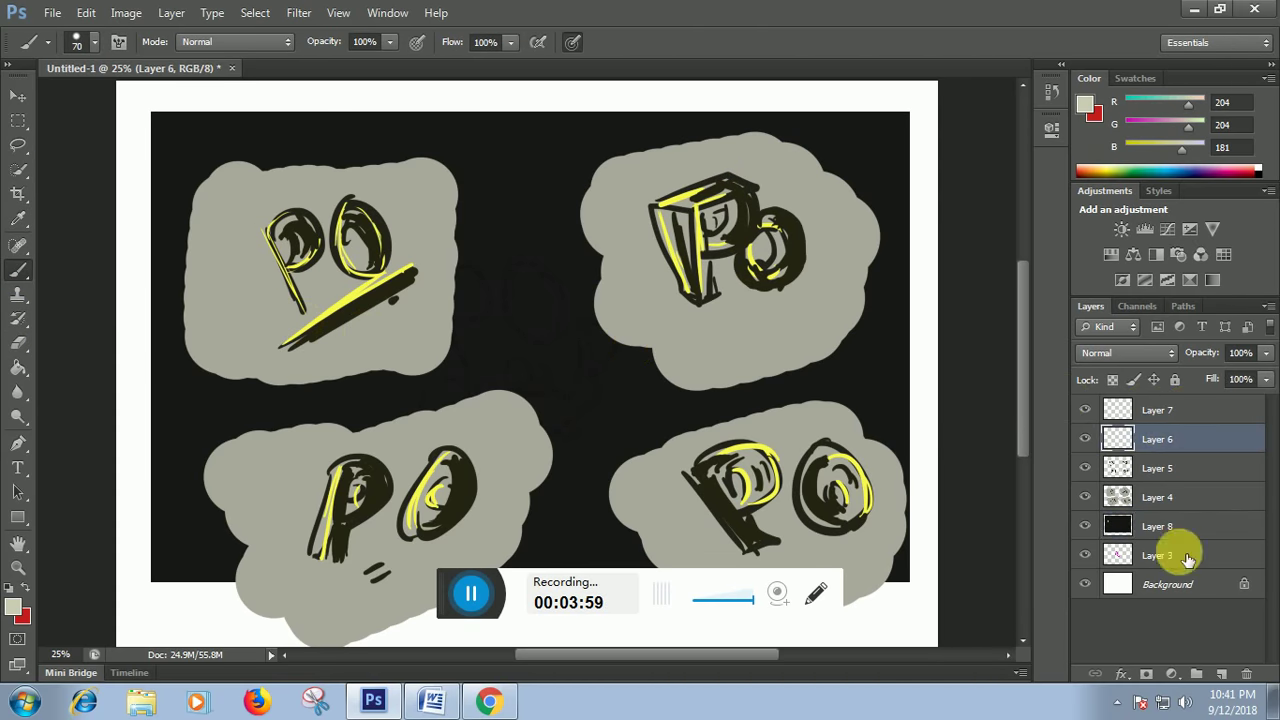
click(1221, 674)
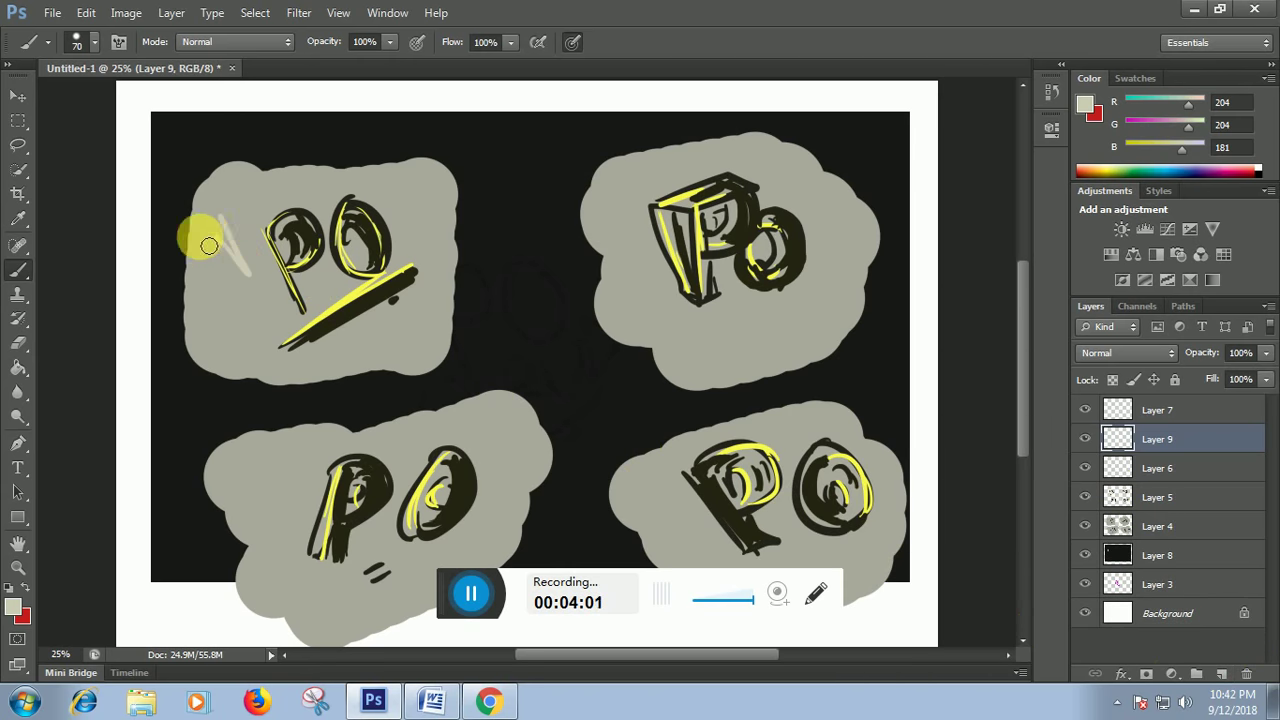
mouse_move(209, 246)
mouse_down()
mouse_move(247, 250)
mouse_move(230, 253)
mouse_move(210, 331)
mouse_move(241, 346)
mouse_move(233, 320)
mouse_move(277, 337)
mouse_up()
mouse_move(356, 354)
mouse_down()
mouse_move(366, 331)
mouse_move(416, 336)
mouse_up()
mouse_move(422, 227)
mouse_down()
mouse_move(434, 194)
mouse_move(419, 239)
mouse_up()
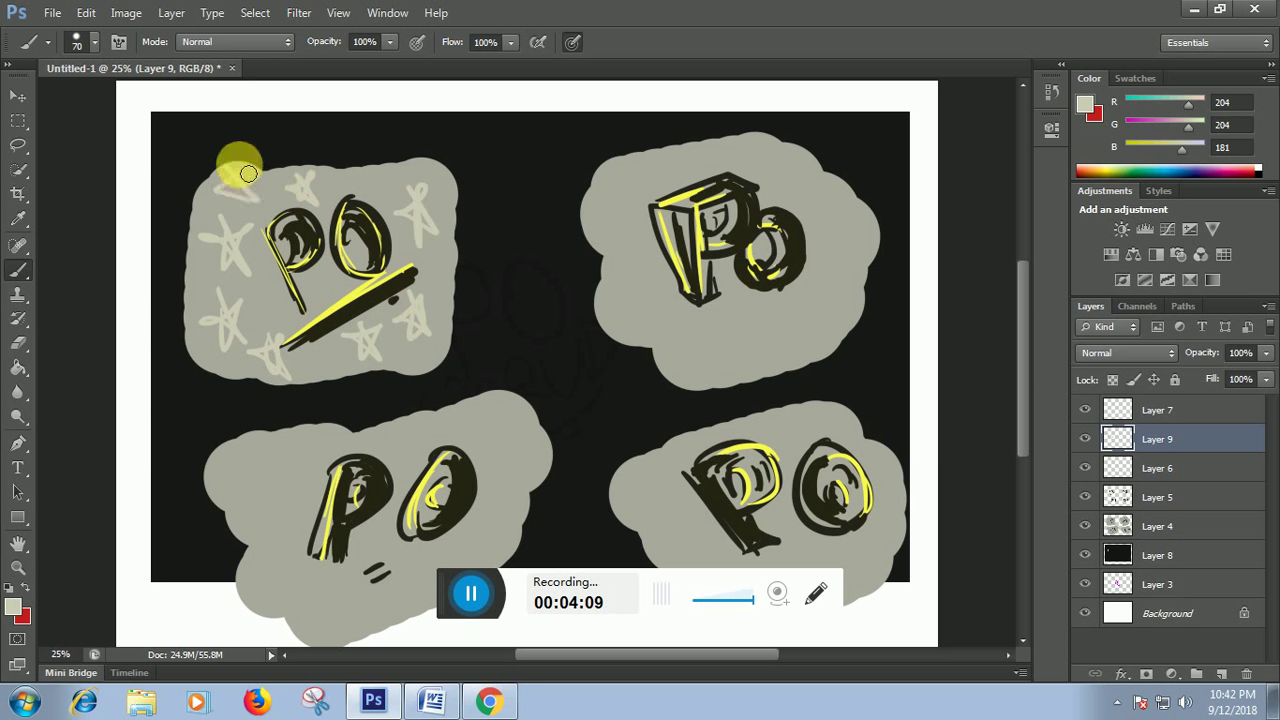
drag(248, 174, 228, 205)
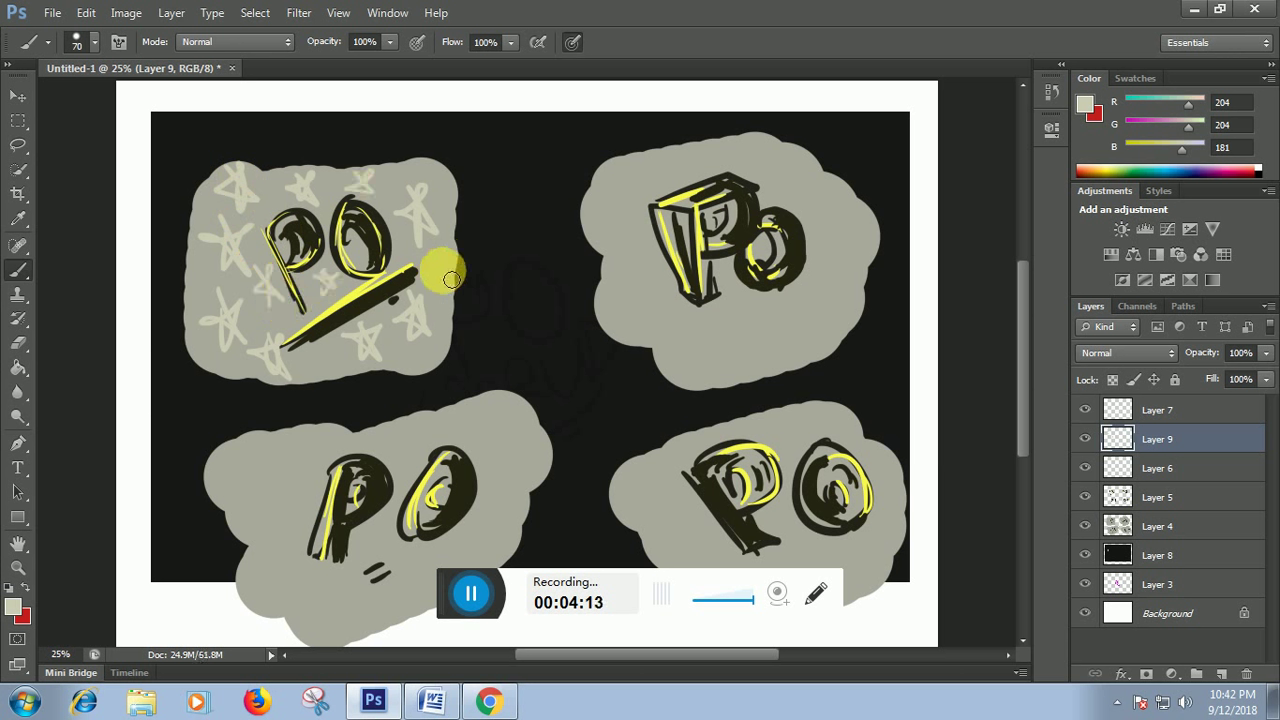
Brush light outlined squares, triangles and short dashes around the lower-left "PO" lettering on Layer 9.
mouse_move(249, 491)
mouse_down()
mouse_move(291, 467)
mouse_move(284, 507)
mouse_move(306, 509)
mouse_move(304, 551)
mouse_move(286, 552)
mouse_move(364, 606)
mouse_up()
drag(422, 561, 429, 589)
drag(478, 515, 481, 543)
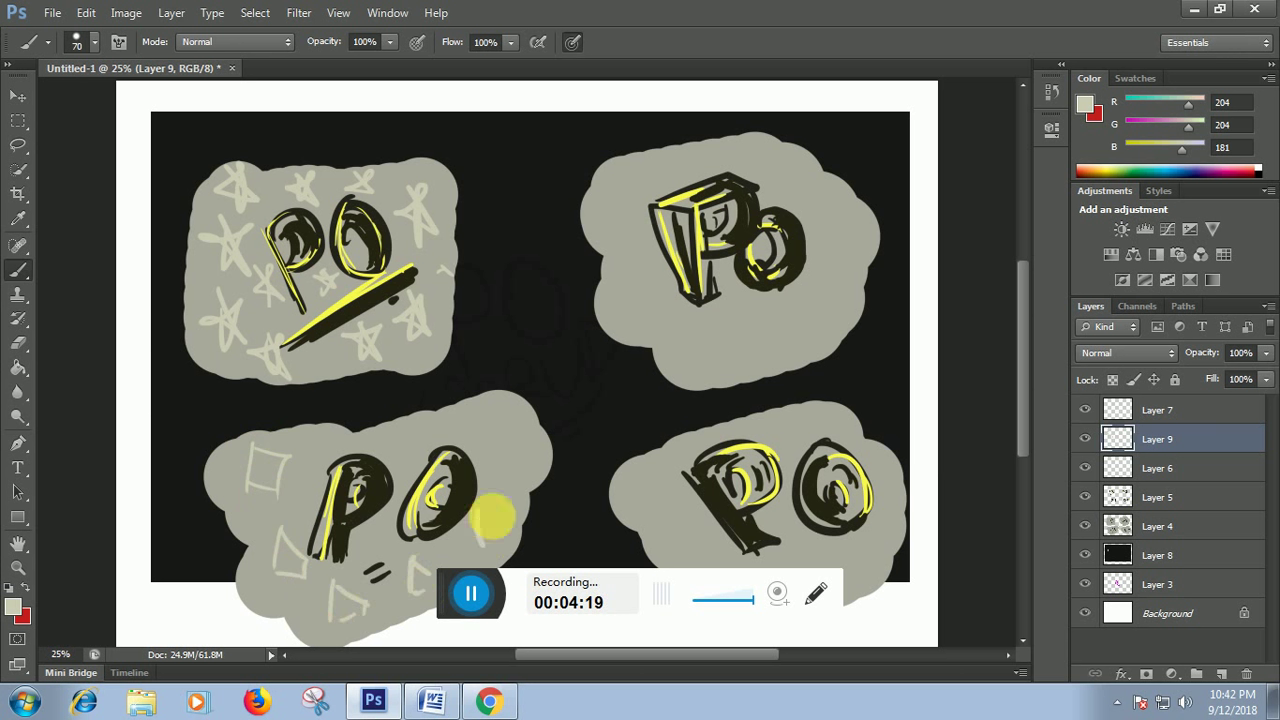
mouse_move(506, 490)
mouse_down()
mouse_move(501, 424)
mouse_move(528, 439)
mouse_move(429, 438)
mouse_move(439, 430)
mouse_move(389, 452)
mouse_move(411, 457)
mouse_move(389, 550)
mouse_move(298, 484)
mouse_move(318, 485)
mouse_move(281, 529)
mouse_move(308, 545)
mouse_up()
Scatter short light brush dashes over the gray patch around the upper-right "PO" lettering.
drag(626, 307, 630, 318)
drag(683, 326, 690, 348)
drag(656, 256, 658, 278)
drag(666, 262, 666, 286)
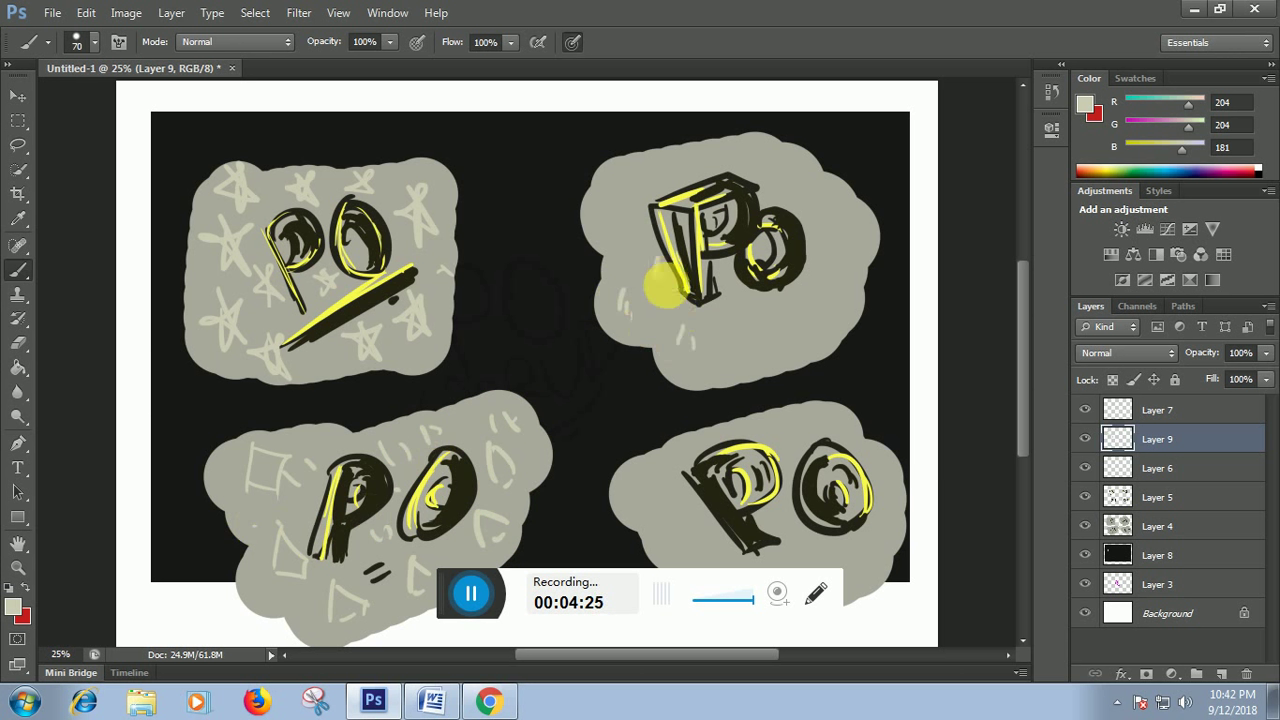
drag(751, 304, 778, 312)
mouse_move(790, 296)
mouse_down()
mouse_move(856, 289)
mouse_move(810, 260)
mouse_move(853, 265)
mouse_move(794, 319)
mouse_up()
mouse_move(826, 277)
mouse_down()
mouse_move(810, 338)
mouse_move(735, 355)
mouse_up()
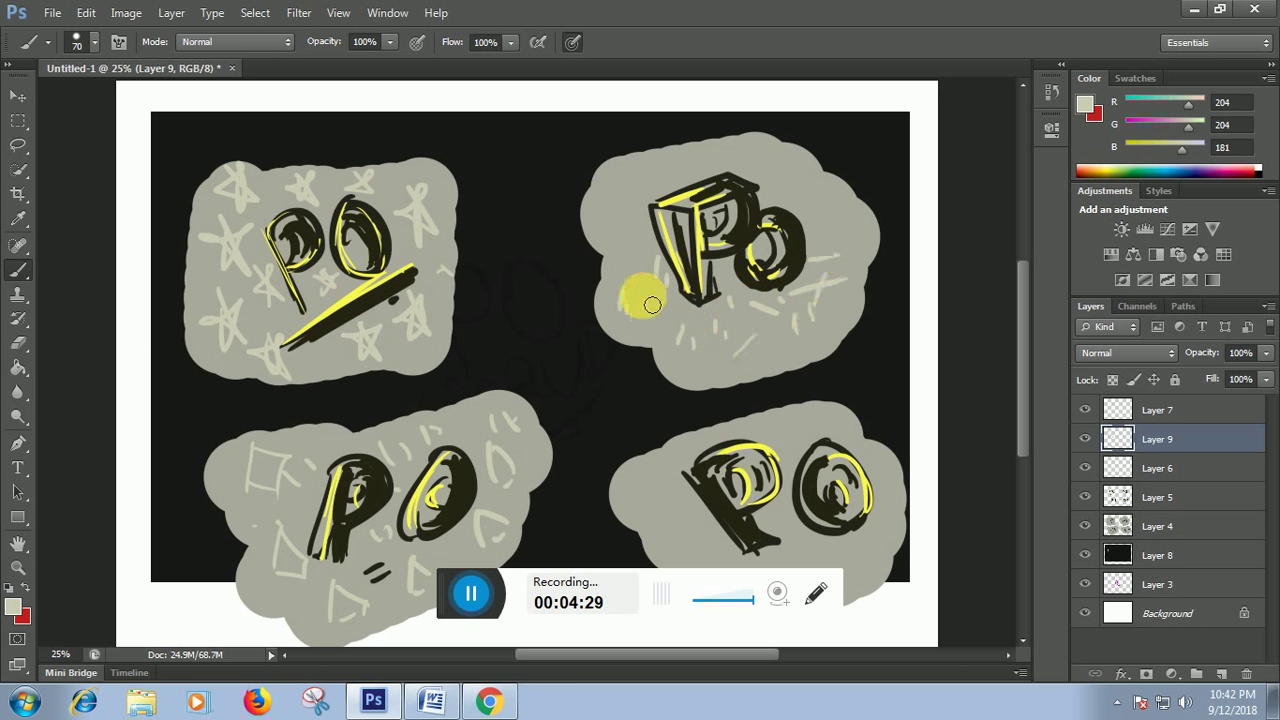
drag(652, 182, 694, 157)
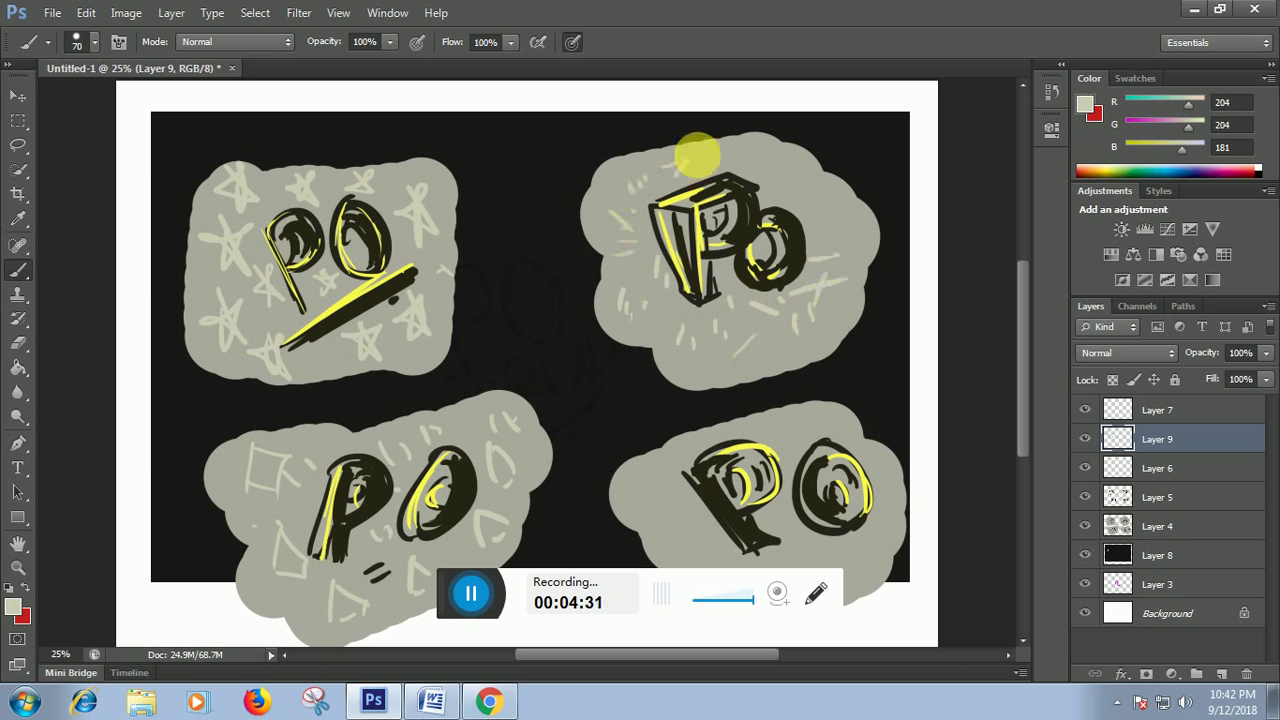
click(821, 203)
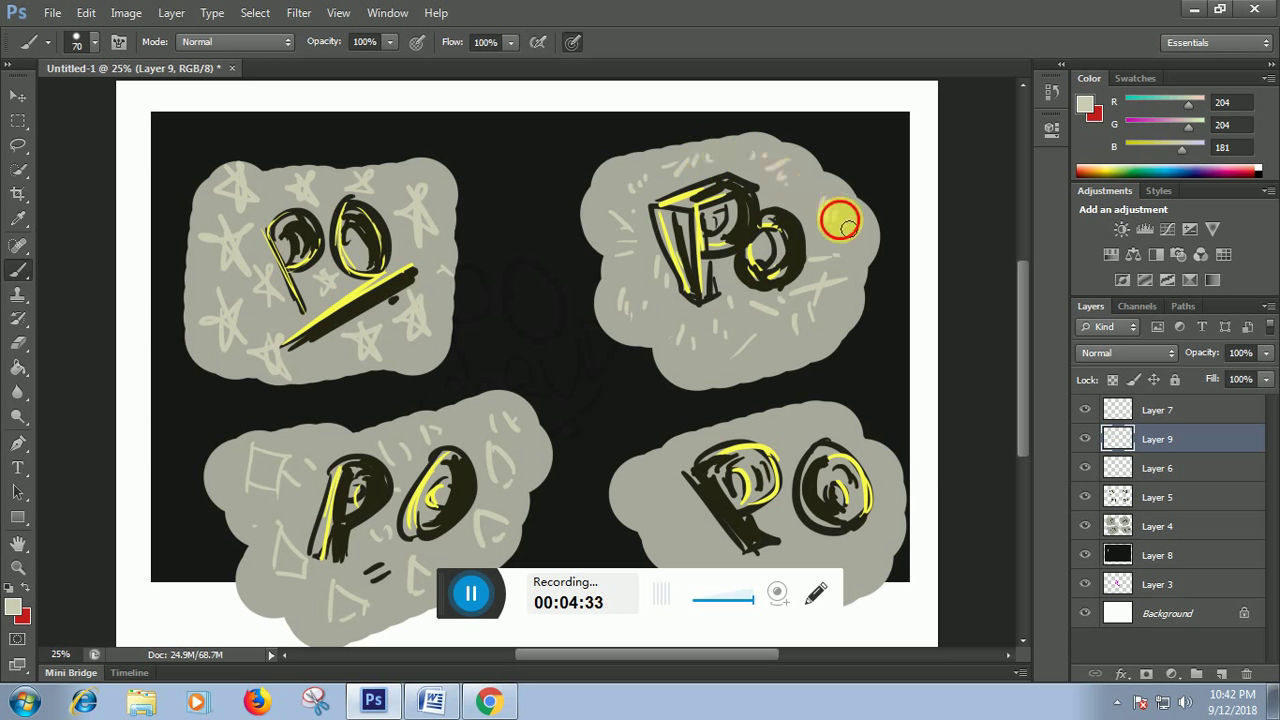
Paint small light circles and curls over the gray patch around the lower-right "PO" lettering.
mouse_move(666, 494)
mouse_down()
mouse_move(656, 516)
mouse_move(690, 536)
mouse_move(663, 471)
mouse_move(709, 534)
mouse_up()
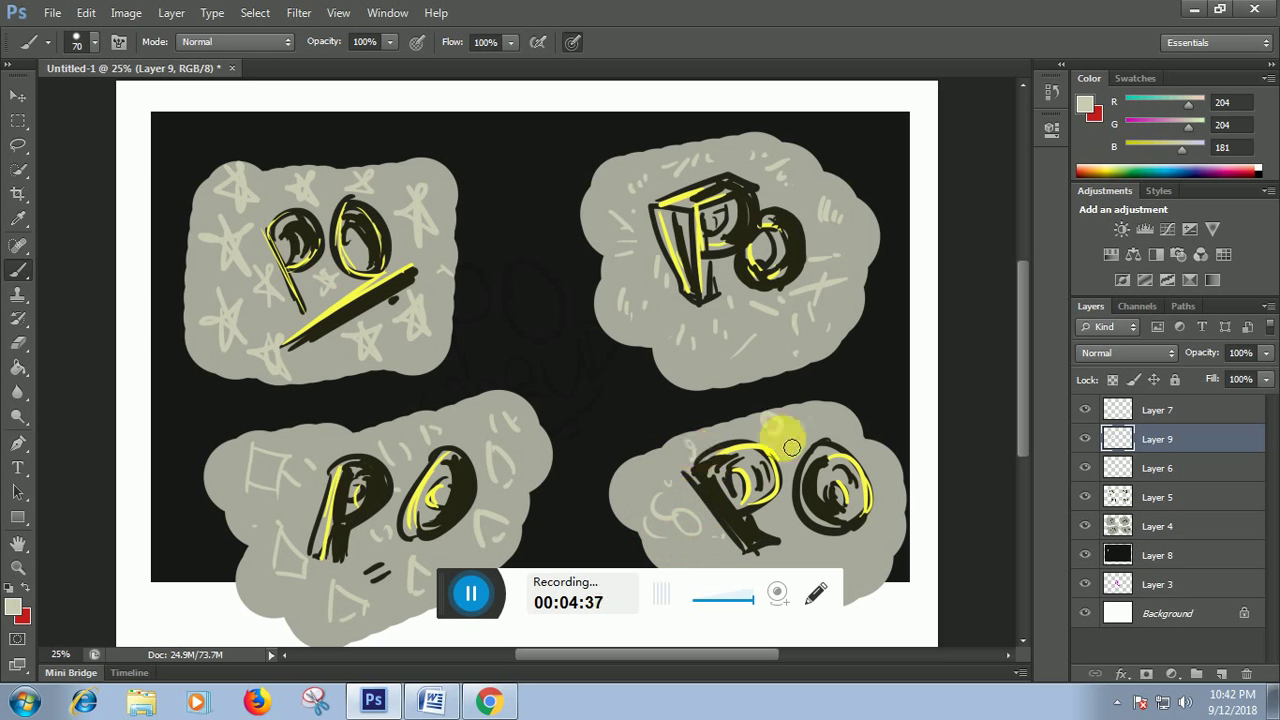
mouse_move(838, 545)
mouse_down()
mouse_move(848, 556)
mouse_move(886, 518)
mouse_up()
drag(887, 474, 836, 430)
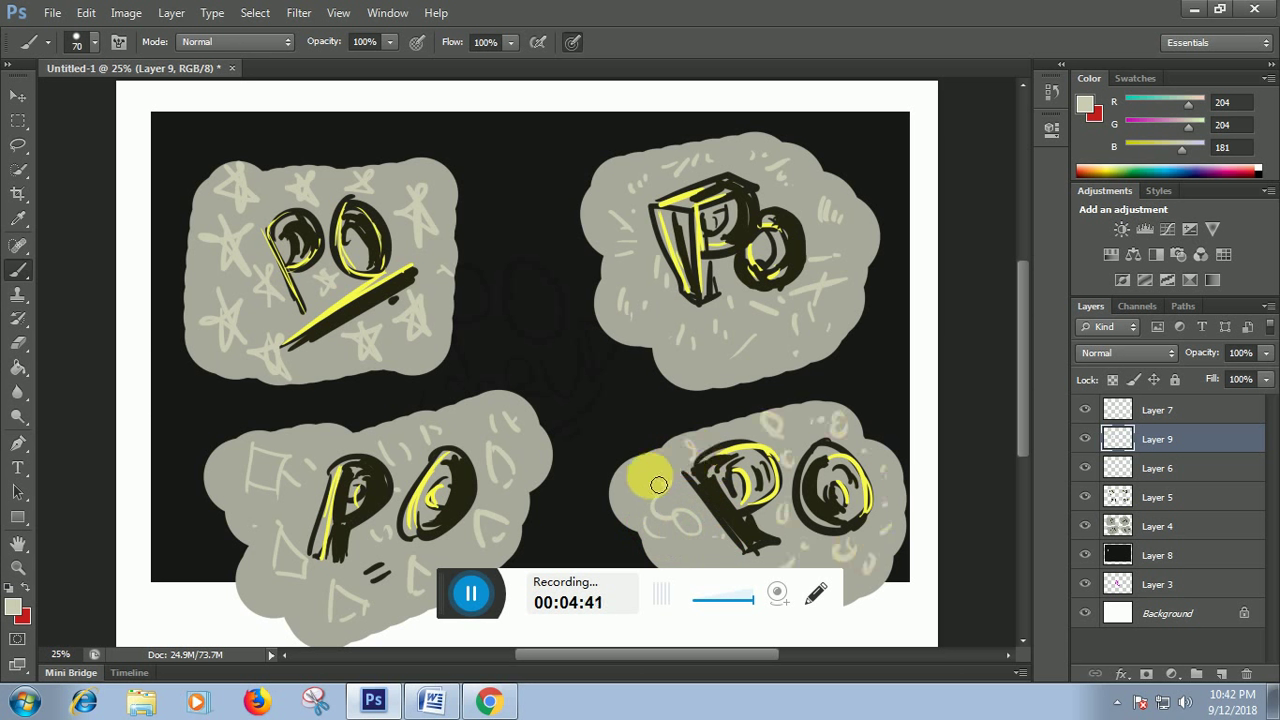
drag(657, 482, 650, 490)
drag(700, 545, 720, 558)
Fill gaps in the lower-left patch with more small light shapes and touch up the upper-left and lower-right patch patterns.
drag(288, 618, 307, 627)
drag(253, 570, 263, 592)
click(247, 520)
drag(247, 520, 256, 506)
mouse_move(484, 420)
mouse_down()
mouse_move(491, 404)
mouse_move(508, 426)
mouse_up()
drag(538, 448, 527, 468)
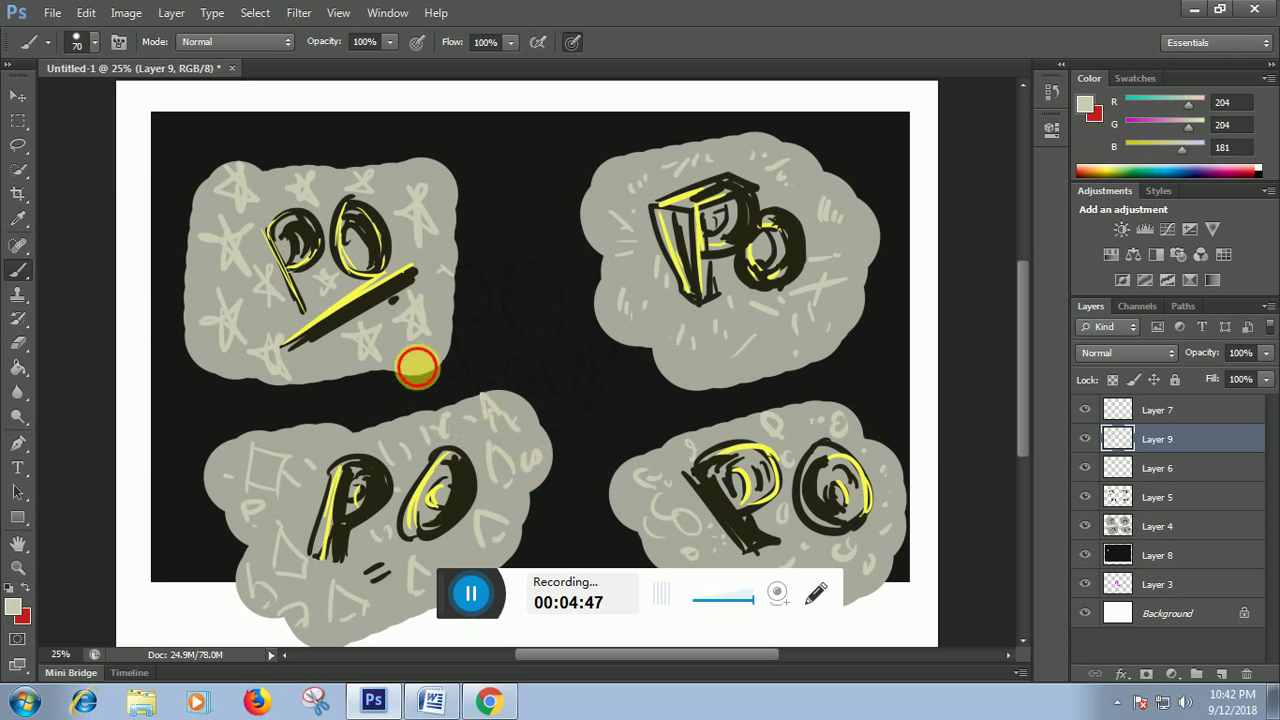
drag(865, 595, 830, 564)
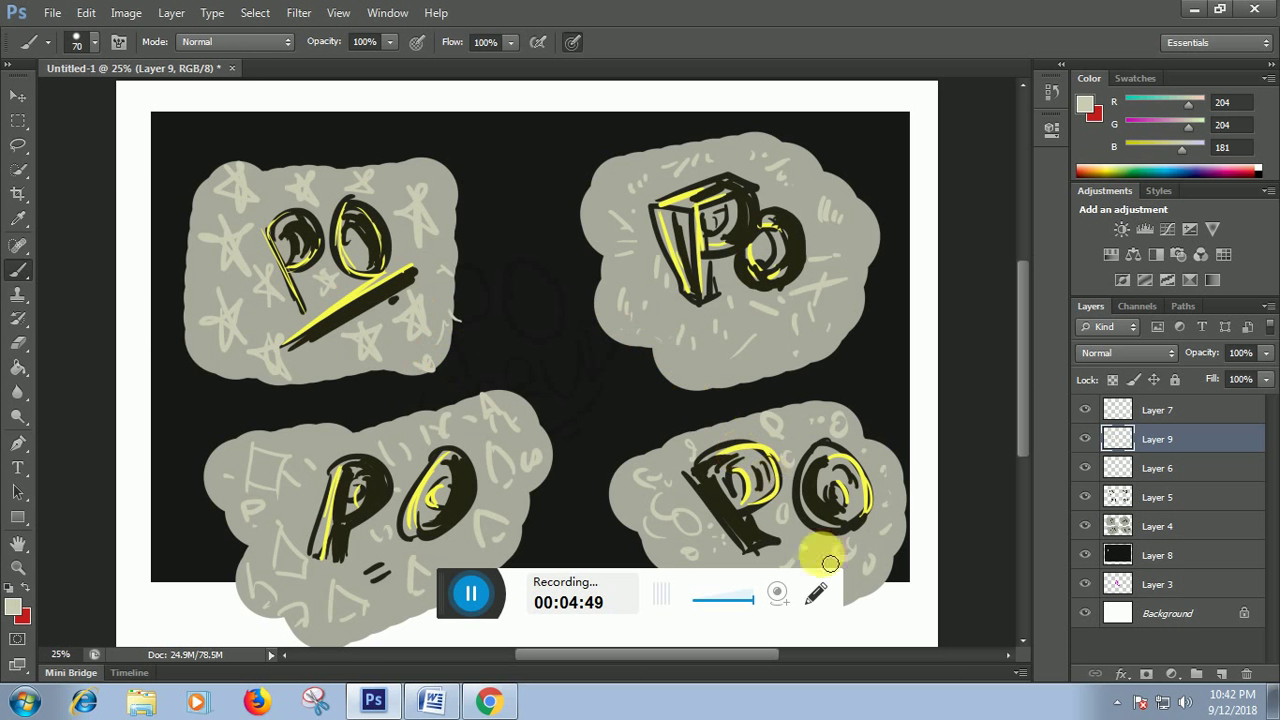